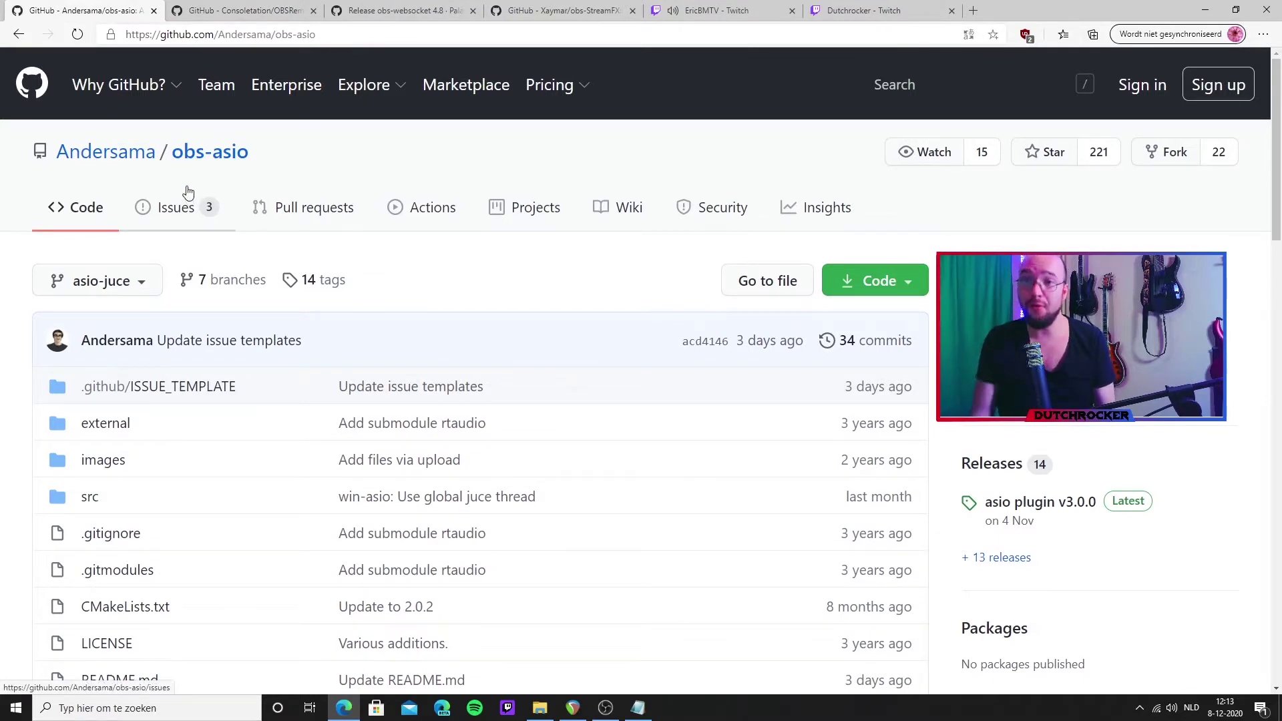
Look through the GitHub pages of OBSRemoteParameters, obs-websocket 4.8 and obs-StreamFX.
left_click(227, 11)
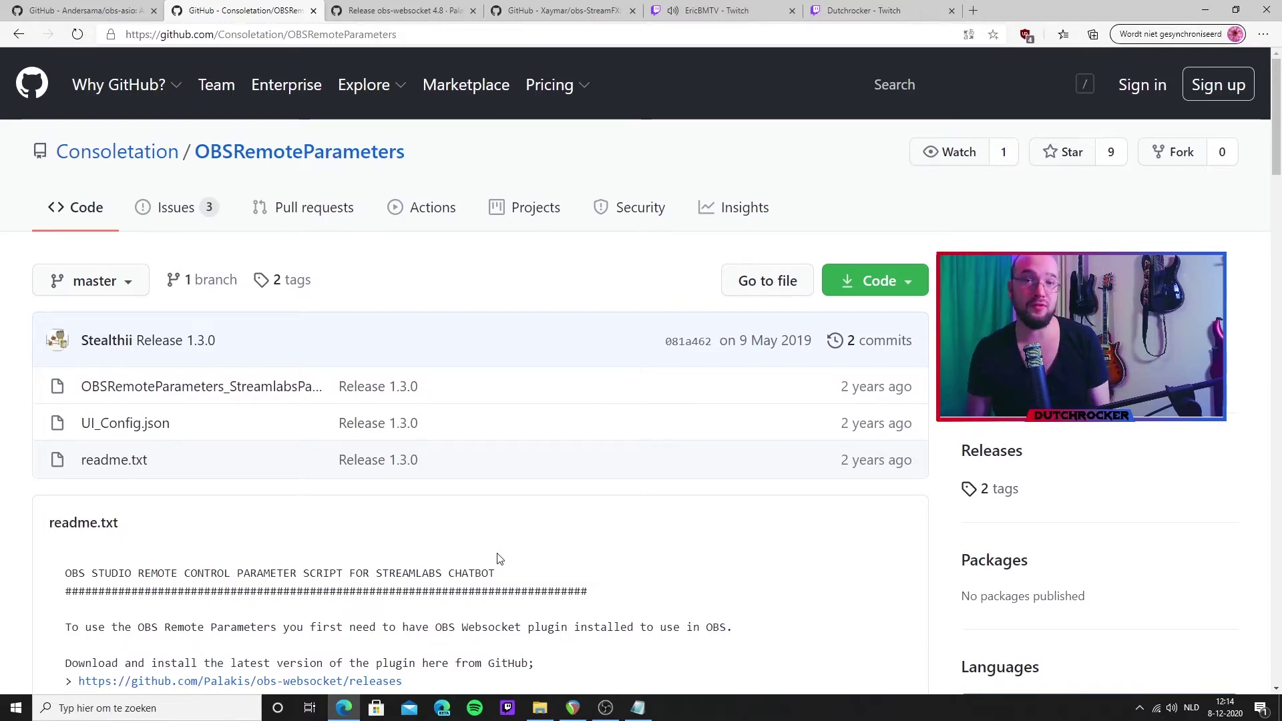
left_click(400, 12)
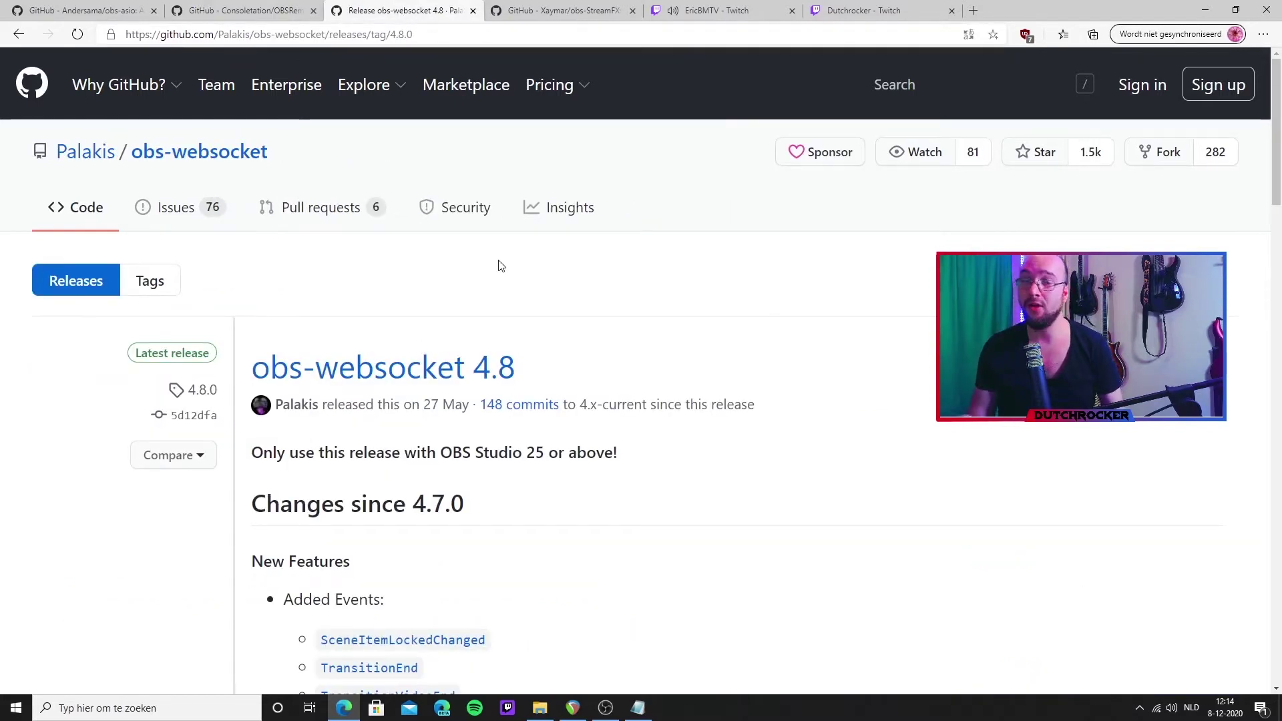
left_click(565, 10)
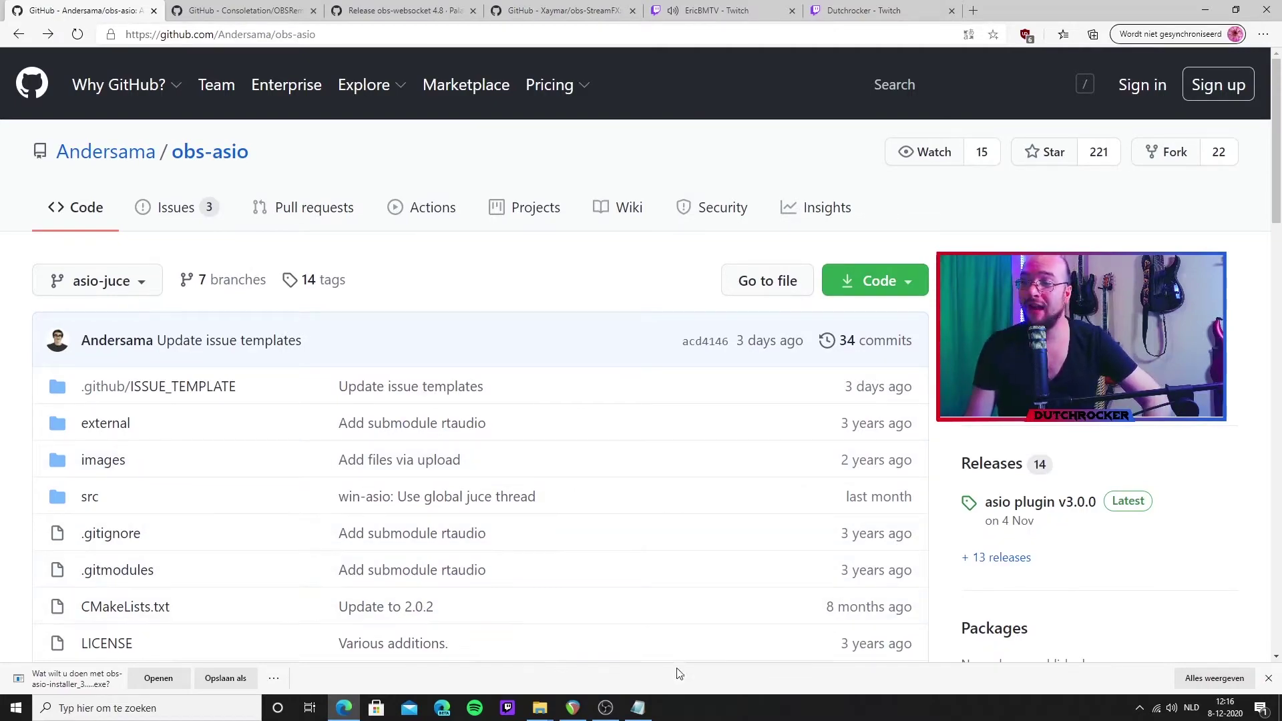
Download obs-asio-installer_3.0.0.exe from the asio plugin v3.0.0 release of the obs-asio repository.
left_click(1022, 501)
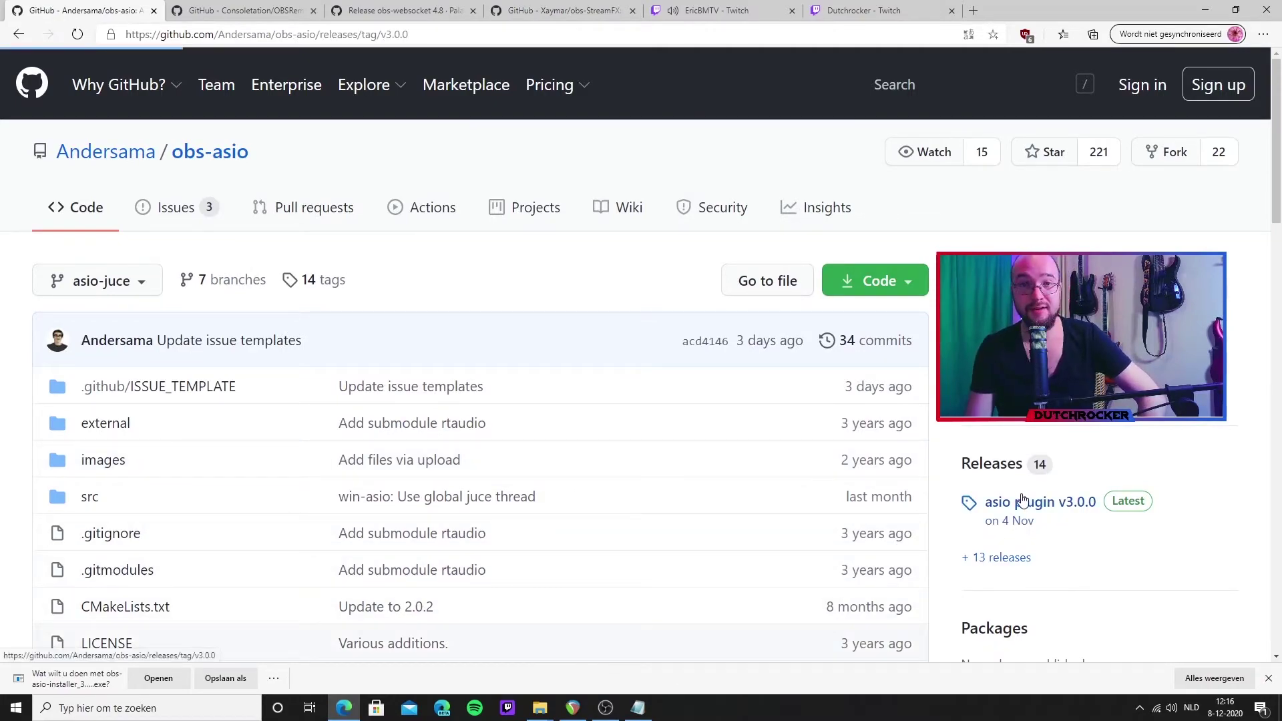
scroll(338, 401, "down", 10)
scroll(337, 400, "down", 2)
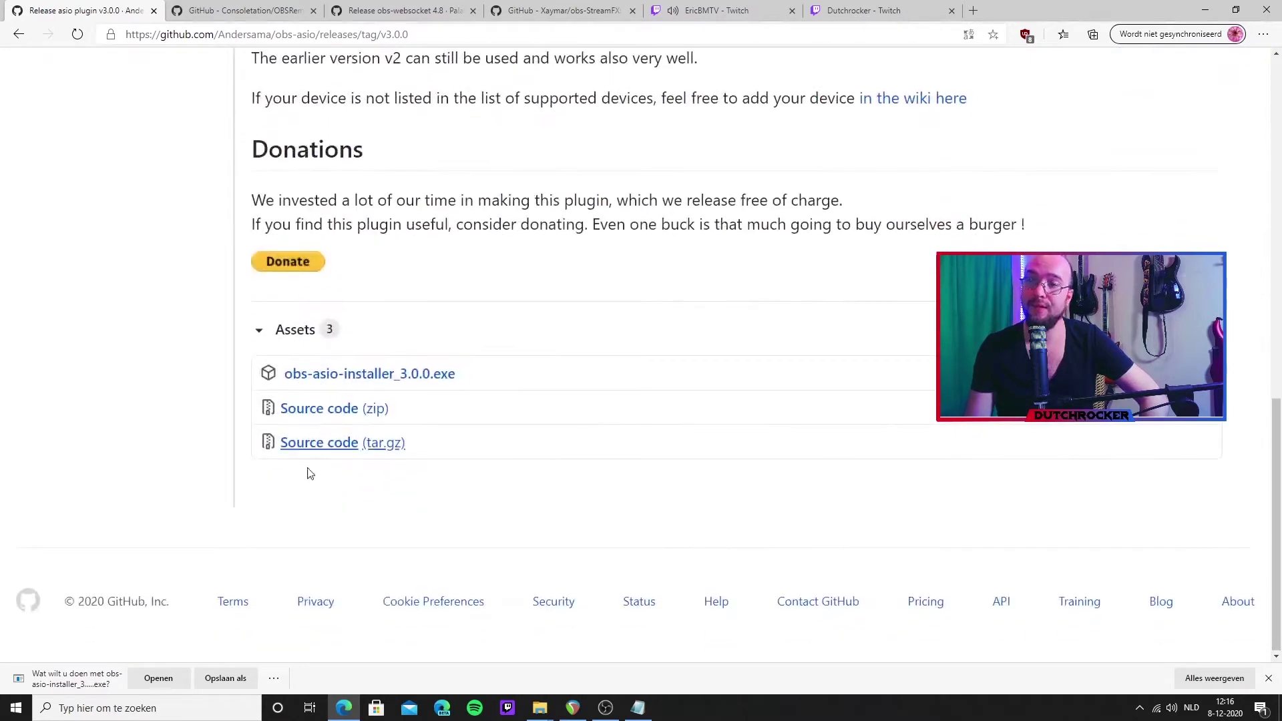
left_click(349, 375)
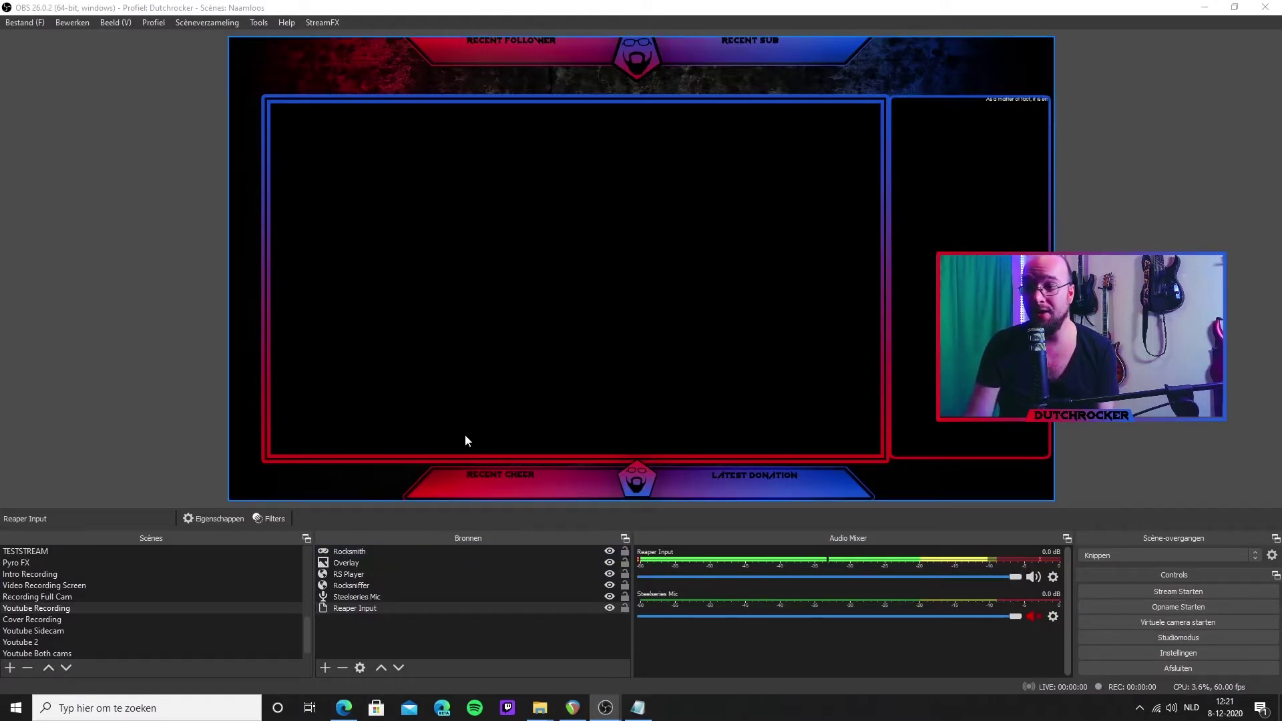
Switch to REAPER to view the streaming project's tracks and mixer, and return to OBS.
left_click(574, 708)
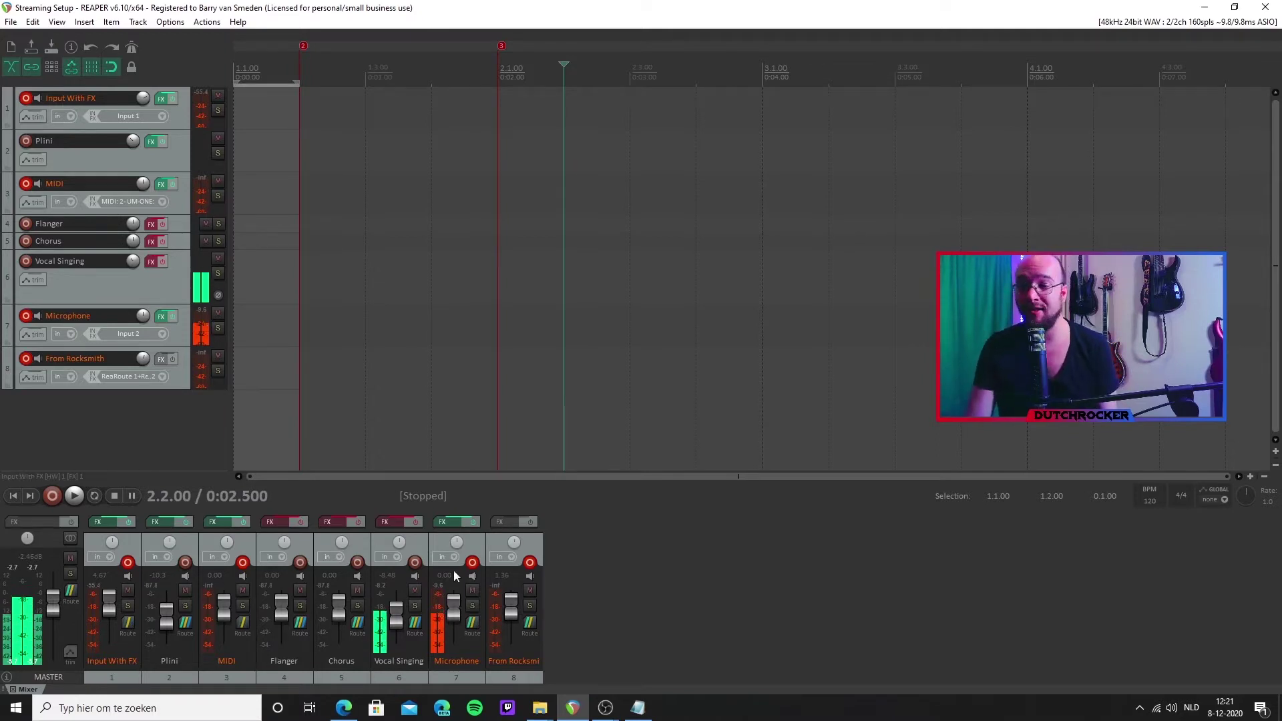
left_click(606, 705)
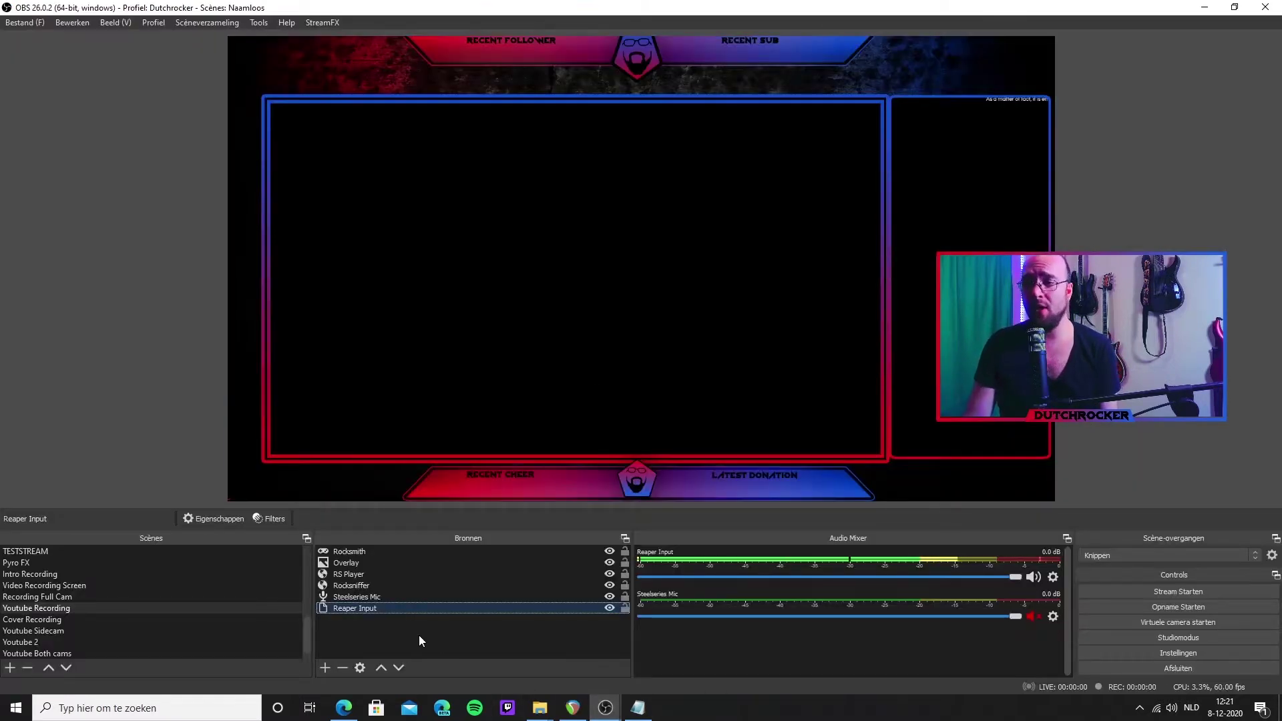
left_click(326, 665)
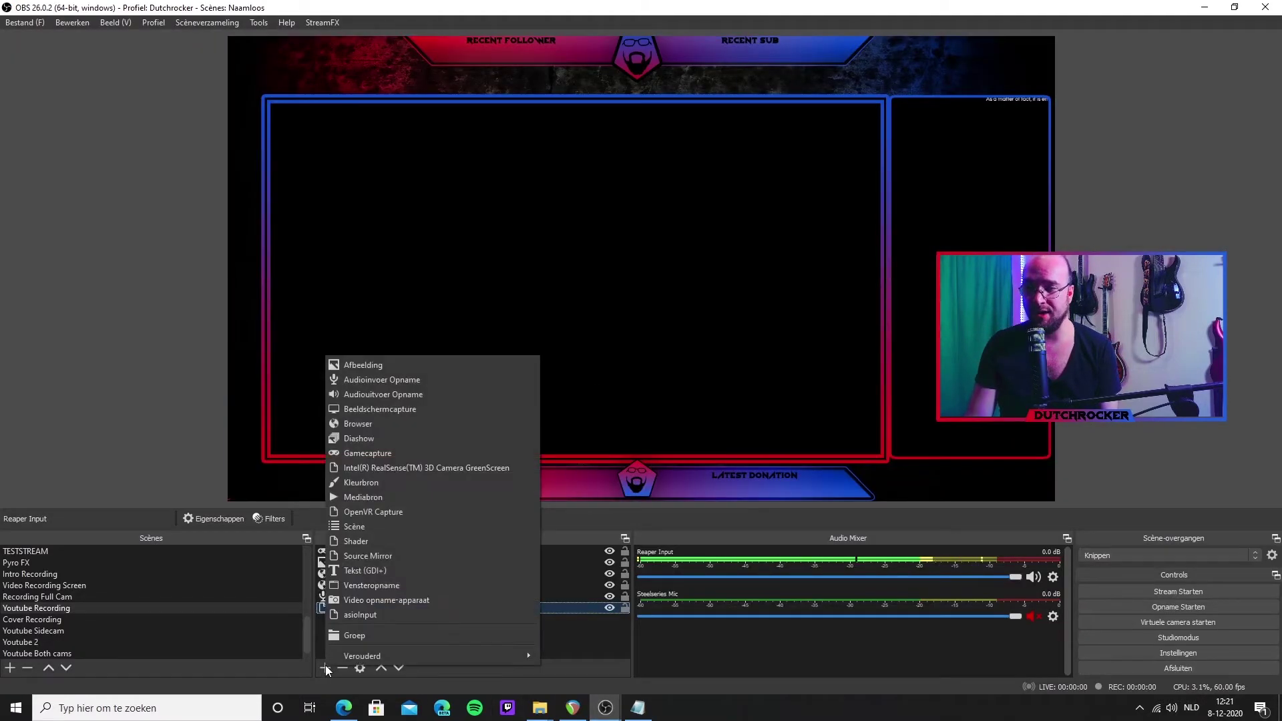
left_click(352, 615)
key("Escape")
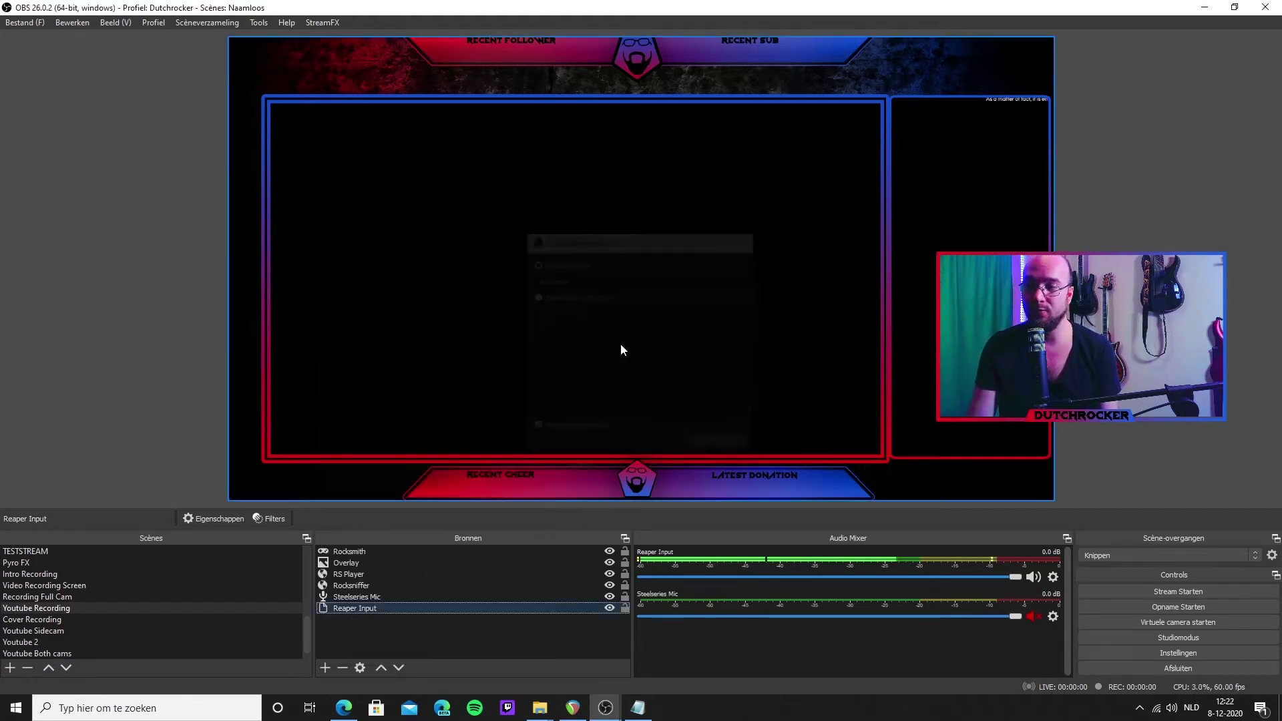
Open the properties of the Reaper Input source and check its ASIO device, routes, sample rate and buffer size.
right_click(367, 611)
left_click(404, 603)
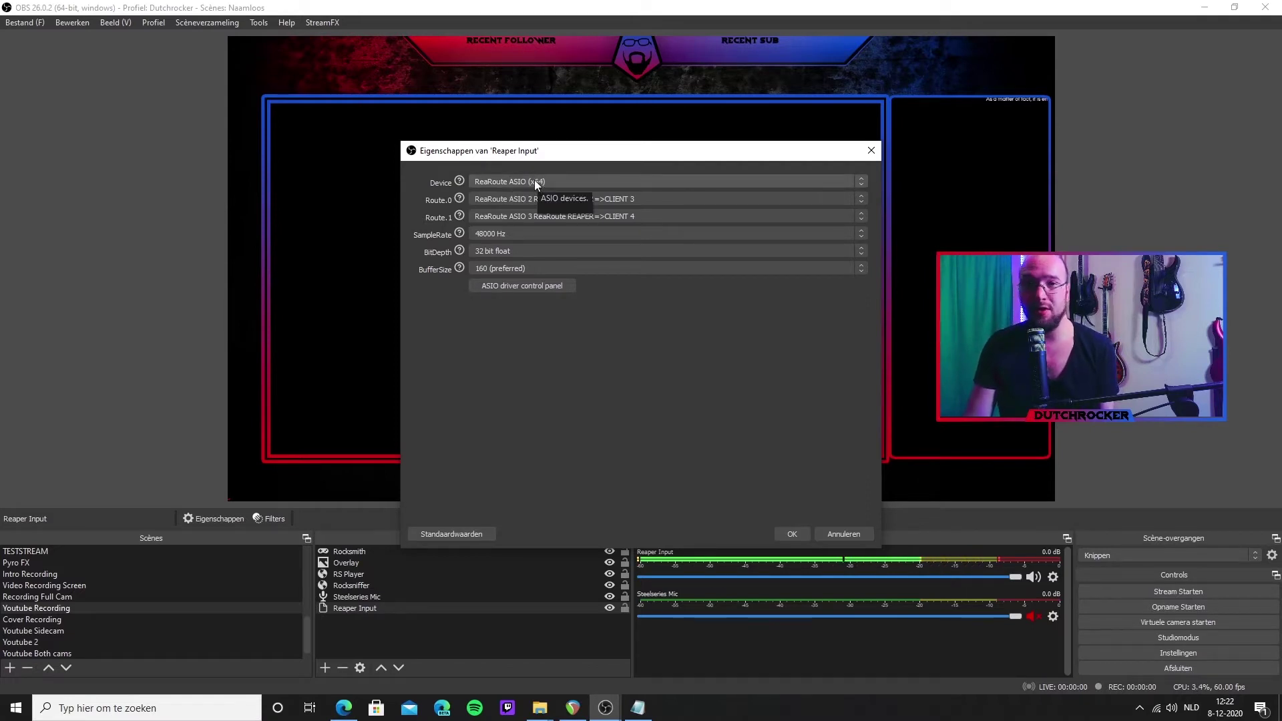
mouse_move(460, 207)
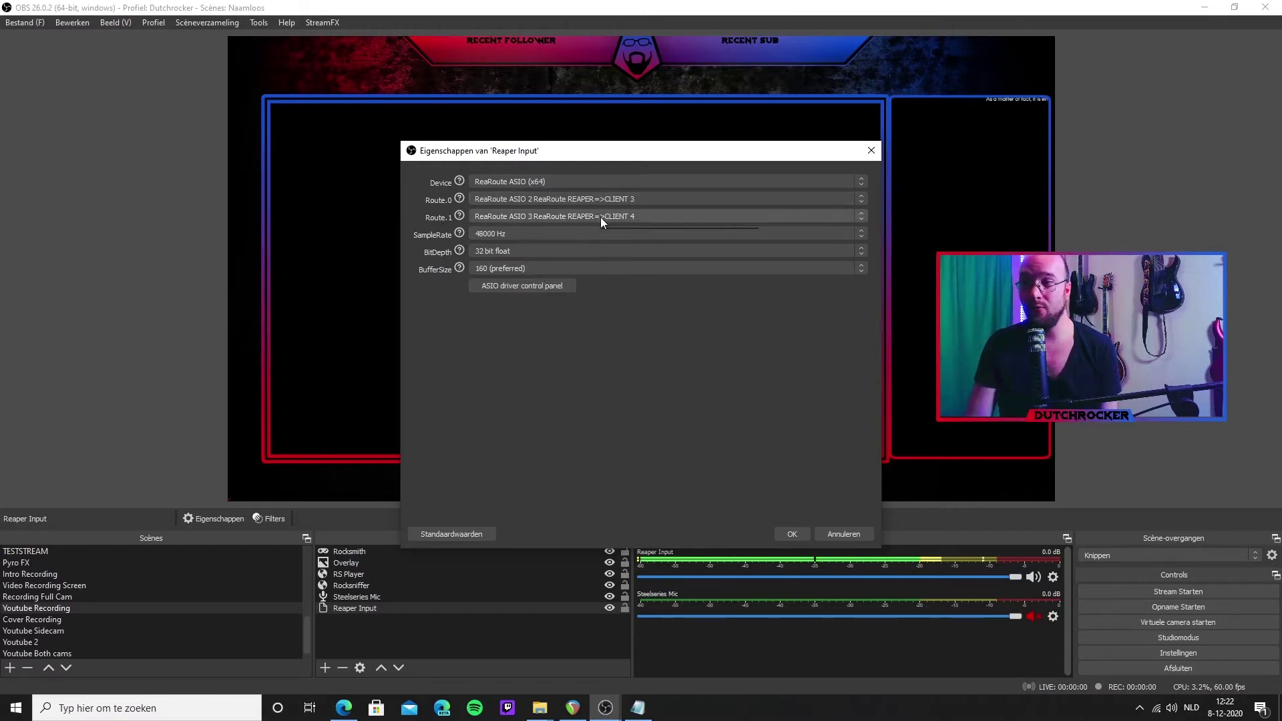
mouse_move(491, 238)
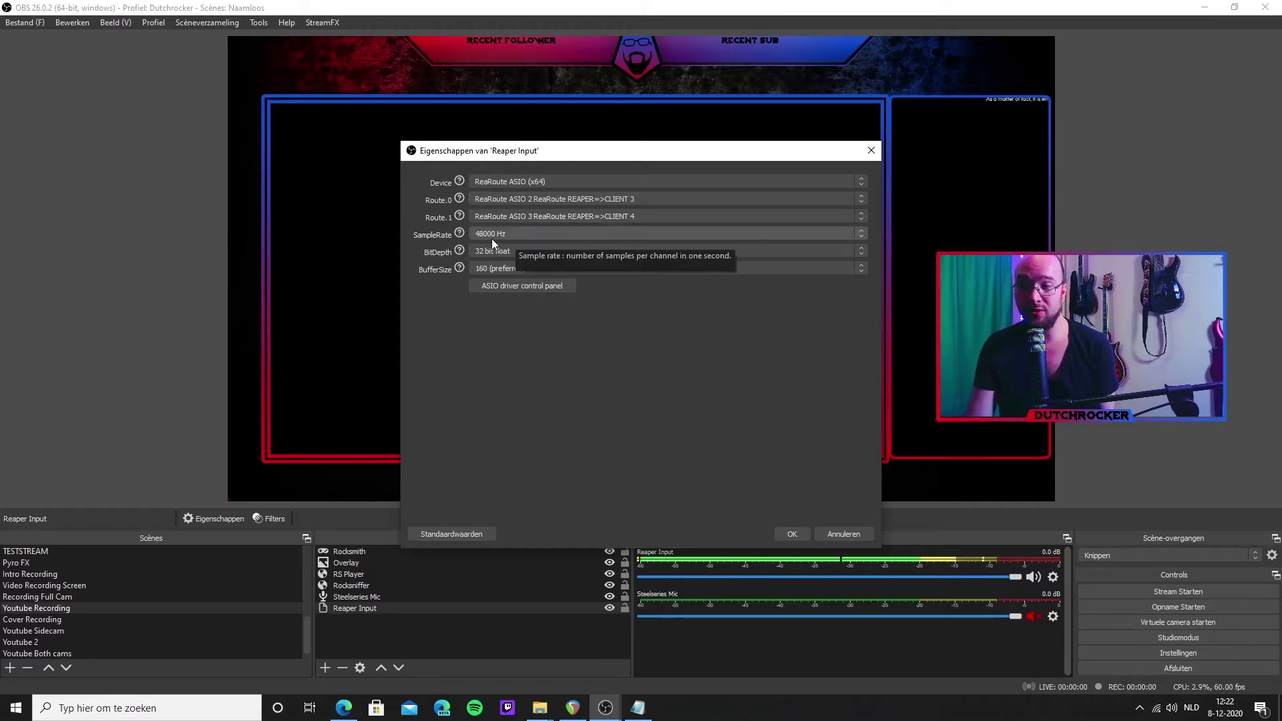
mouse_move(502, 270)
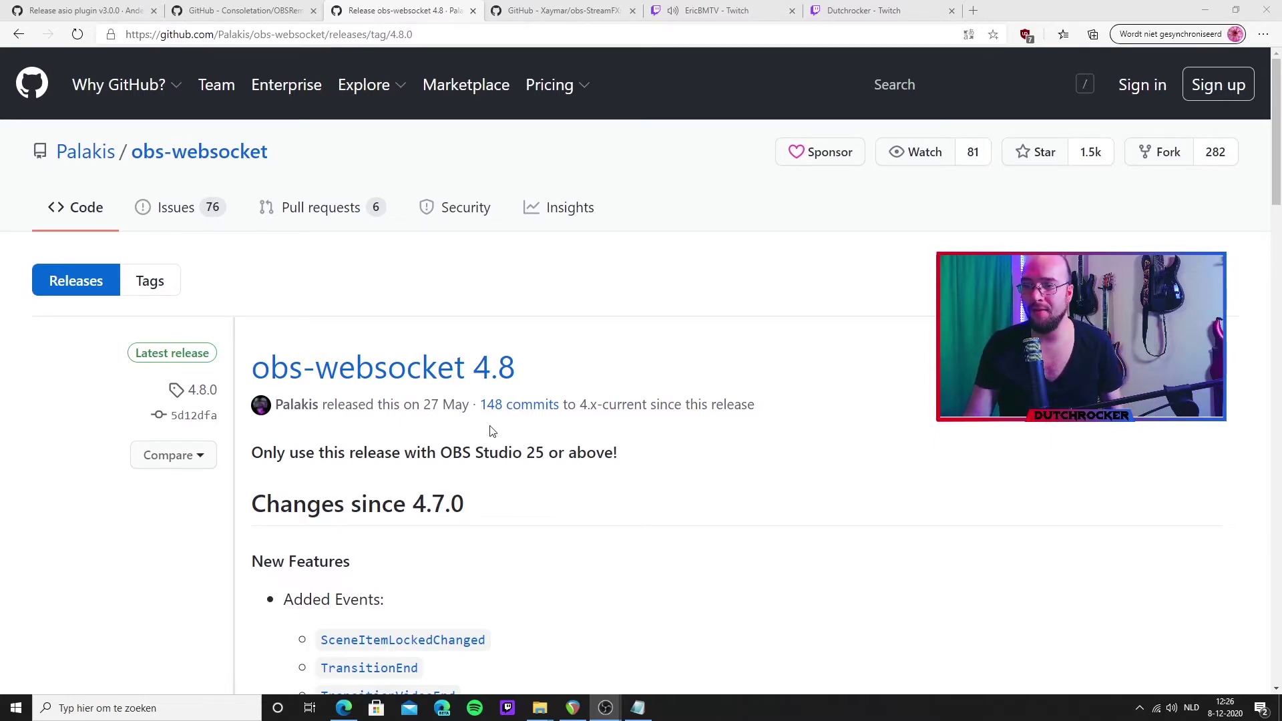
Download obs-websocket-4.8.0-Windows-Installer.exe from the obs-websocket 4.8 release assets on GitHub.
scroll(492, 430, "down", 15)
scroll(402, 182, "down", 2)
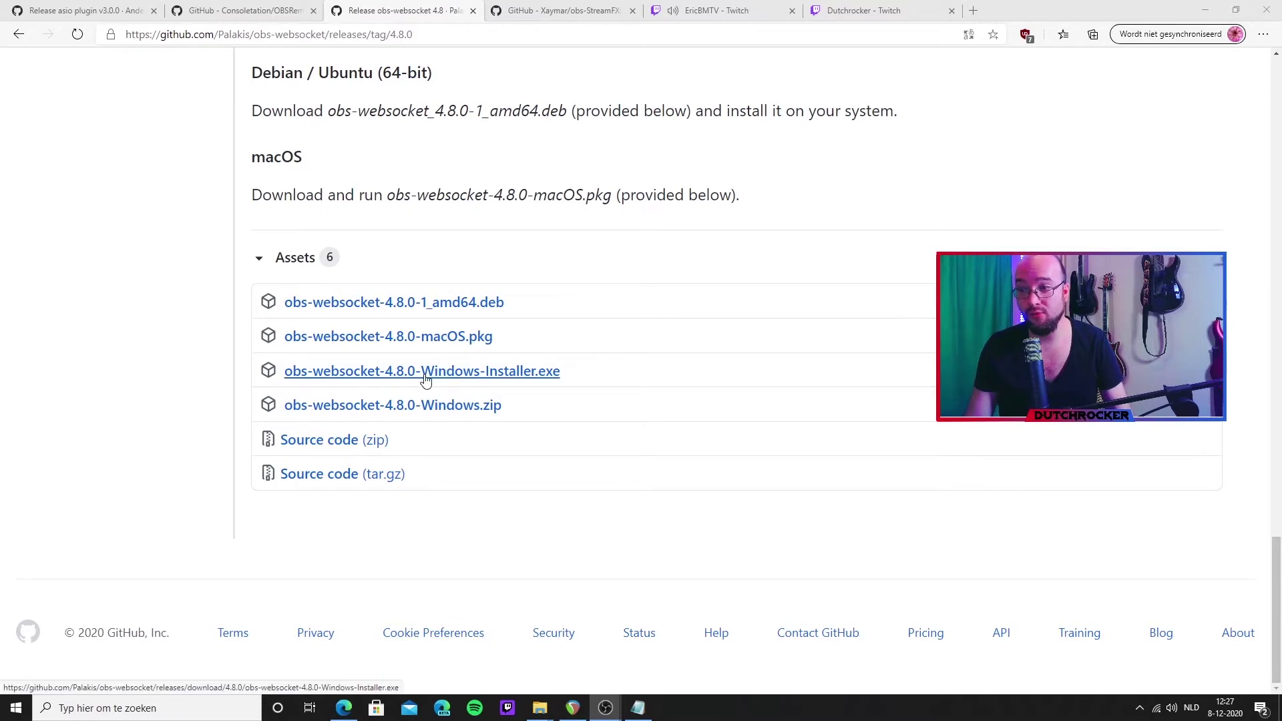
left_click(460, 371)
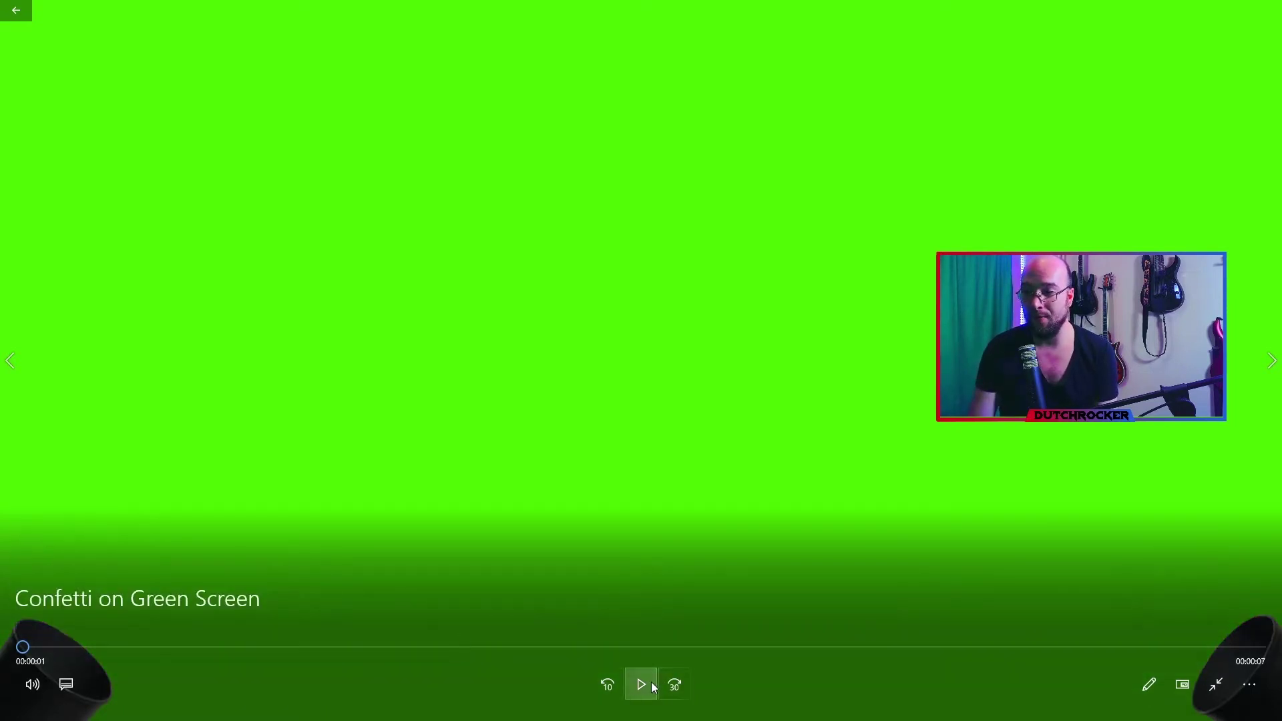
Play the Confetti on Green Screen clip.
left_click(639, 687)
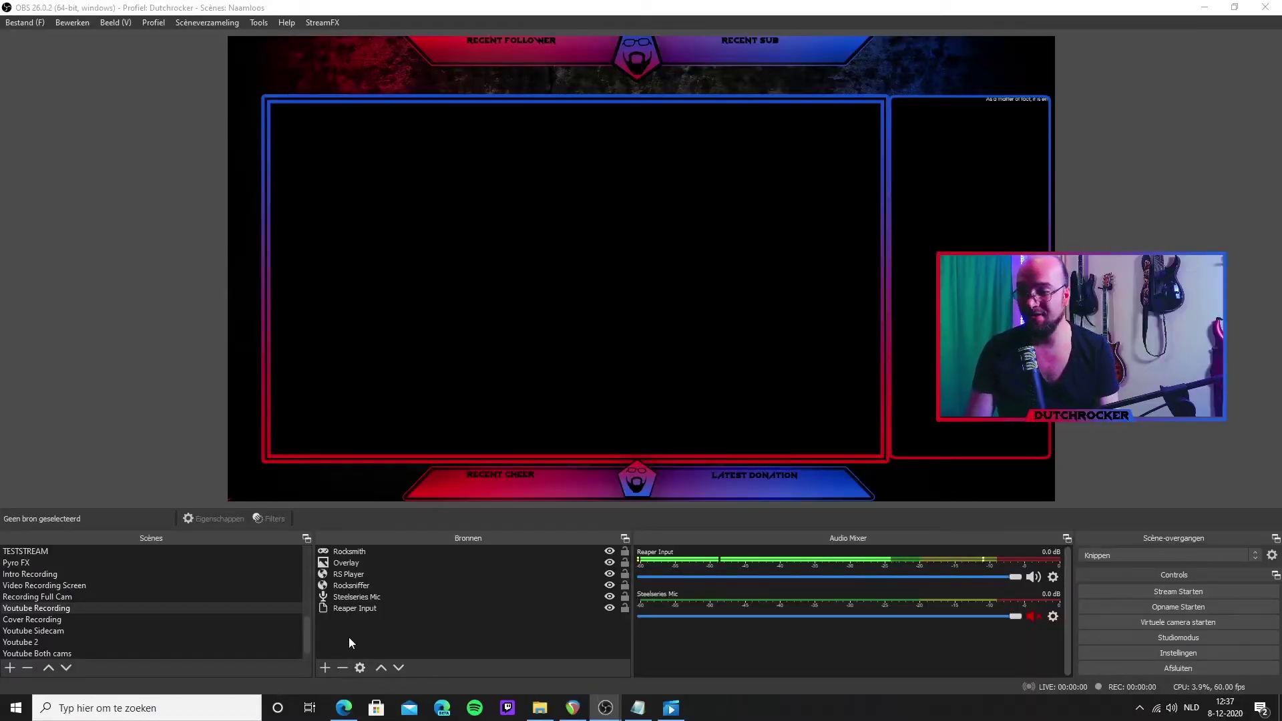
Add the existing Confetti FX media source to the Youtube Recording scene in OBS and place it directly below Overlay.
left_click(325, 668)
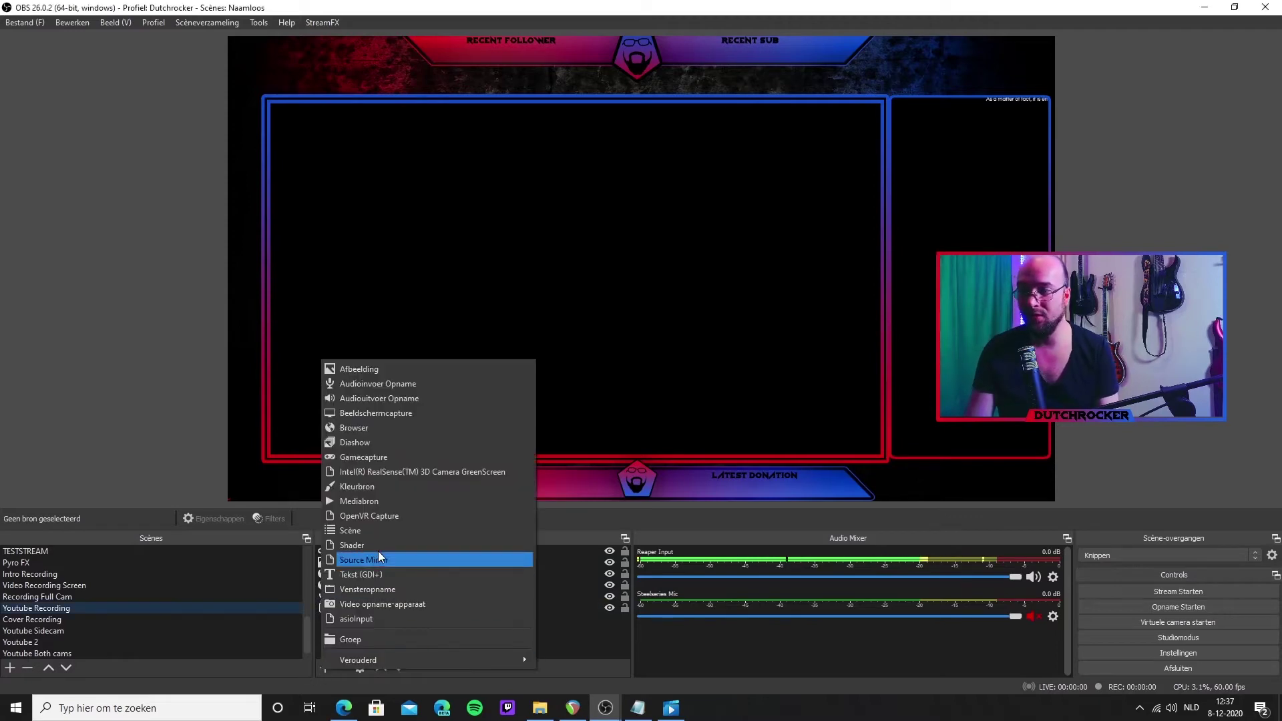
left_click(374, 501)
left_click(581, 324)
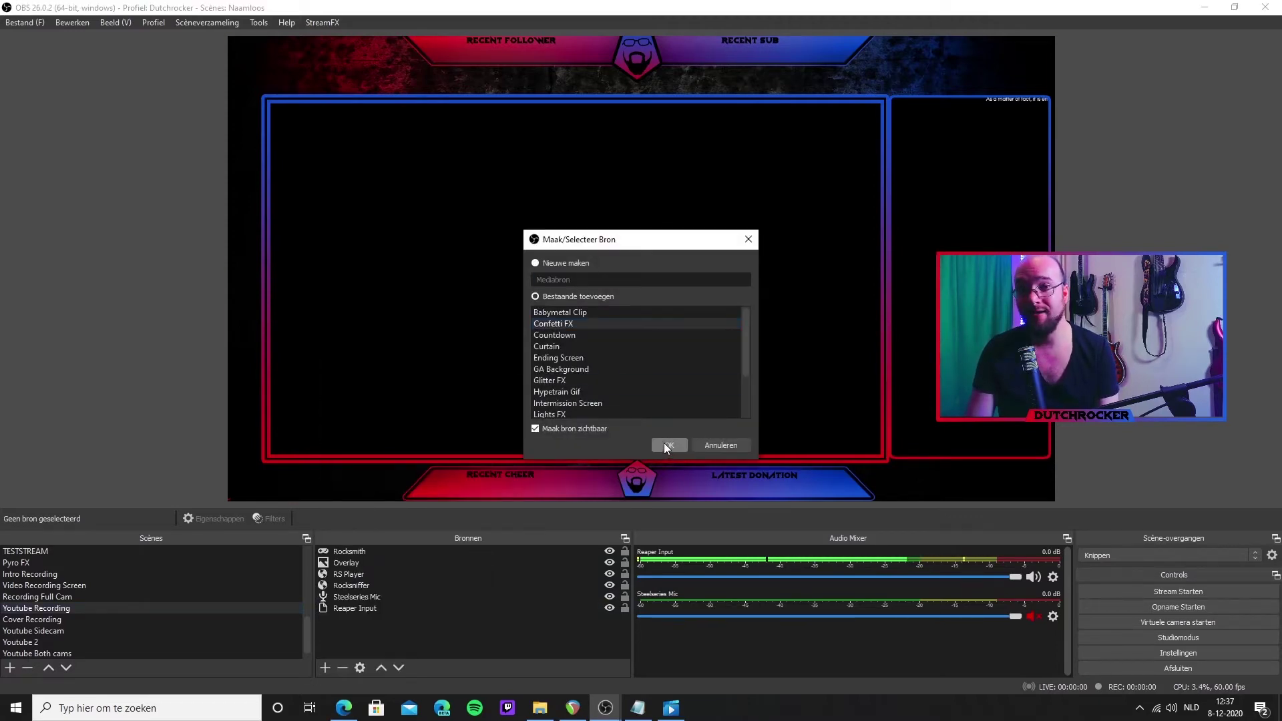
left_click(668, 445)
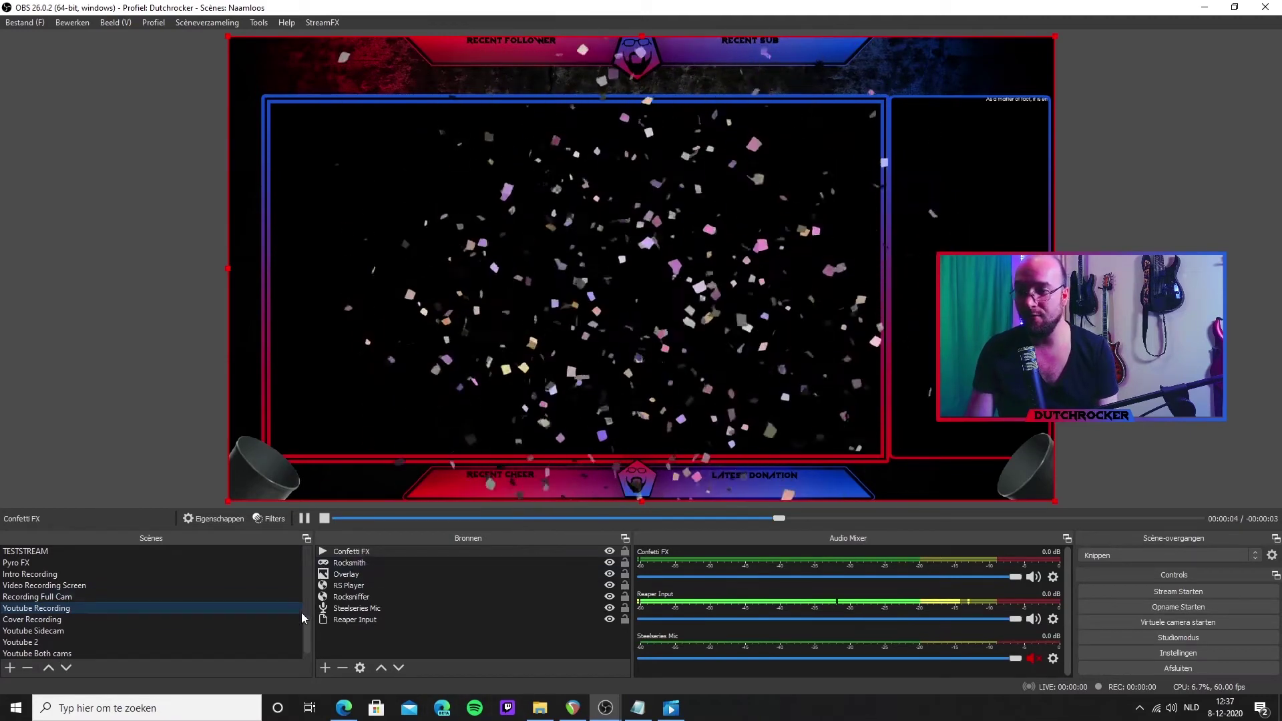
left_click(401, 673)
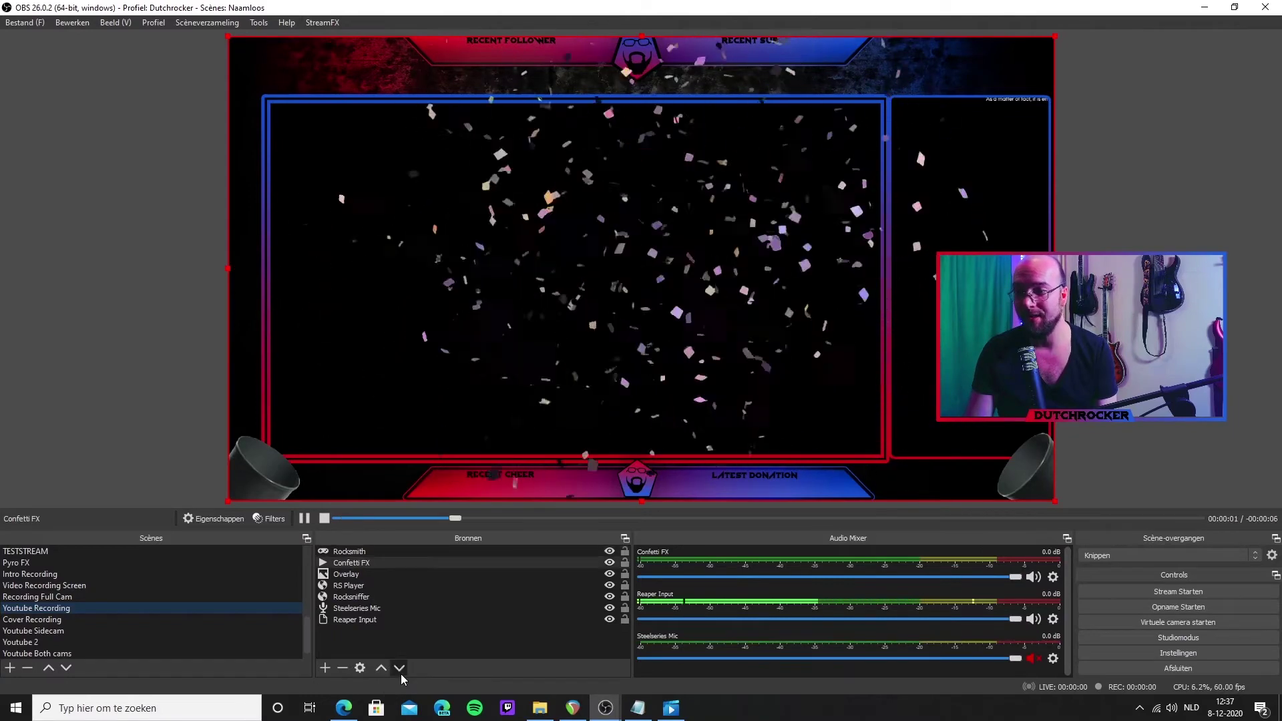
left_click(400, 673)
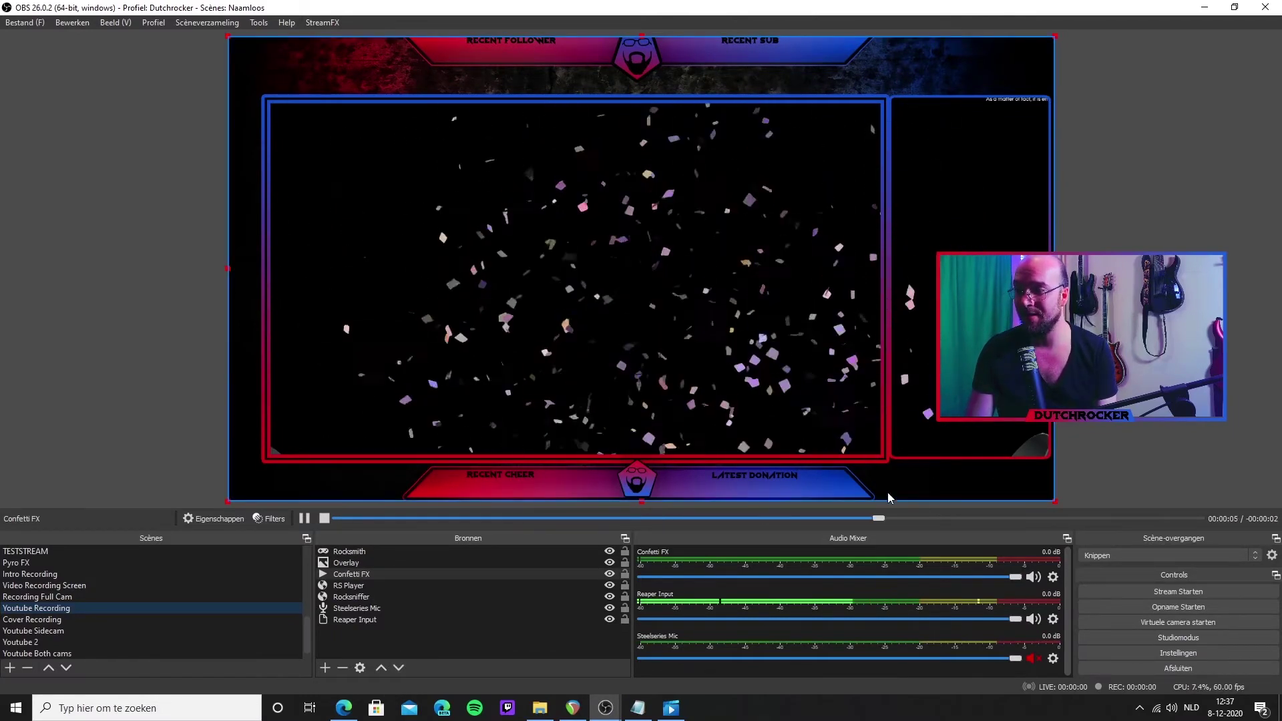
Shrink the Confetti FX source from its lower-right corner to the corner of the overlay's main frame, and hide the source.
left_click(367, 572)
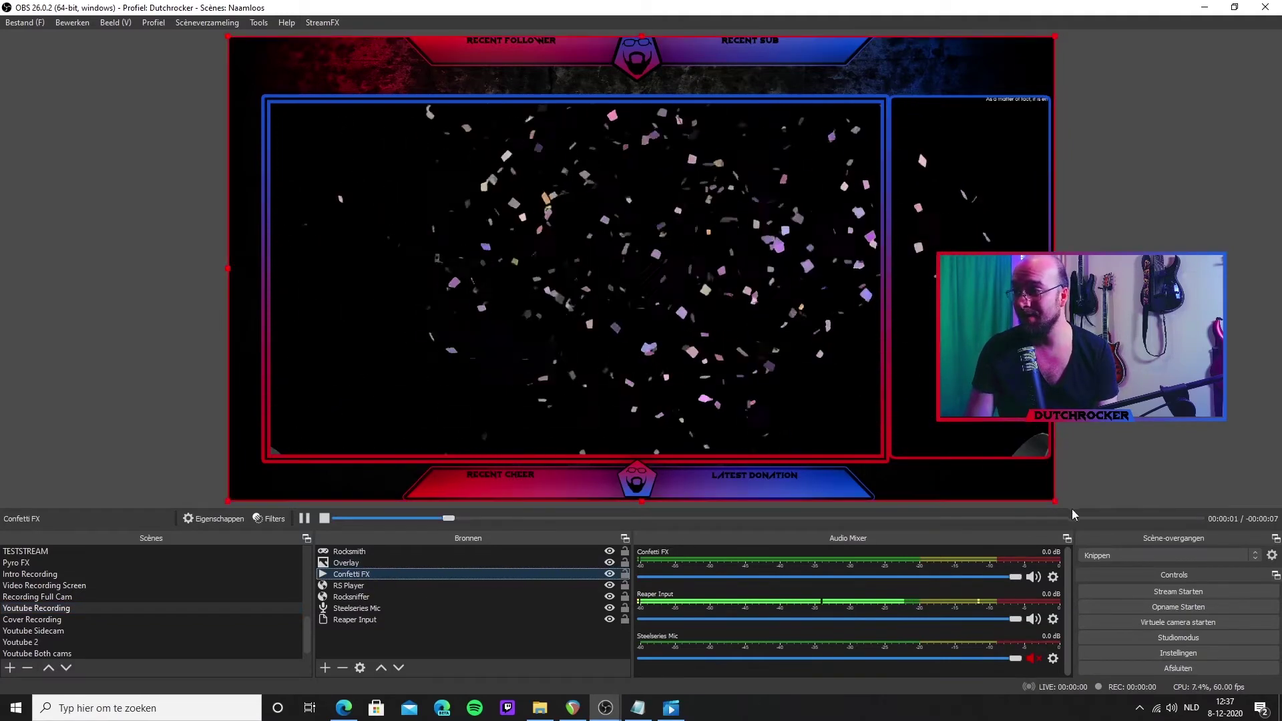
left_click_drag(1055, 501, 885, 461)
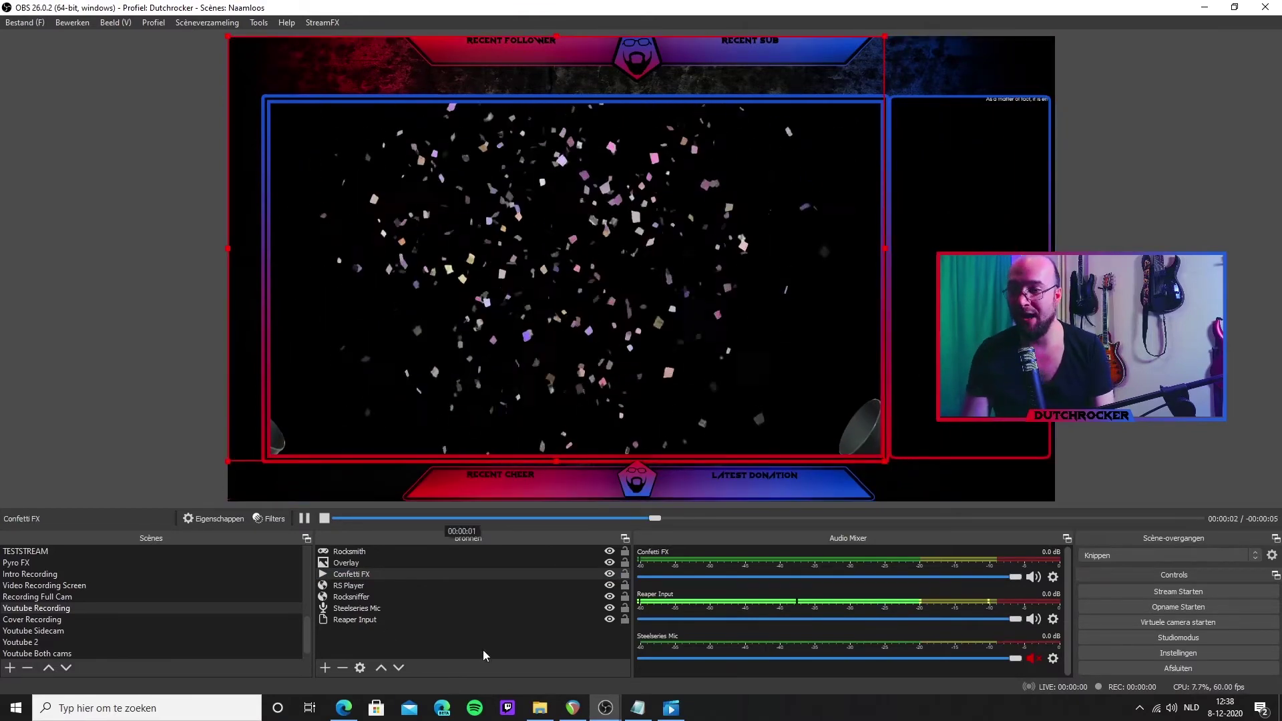
left_click(609, 574)
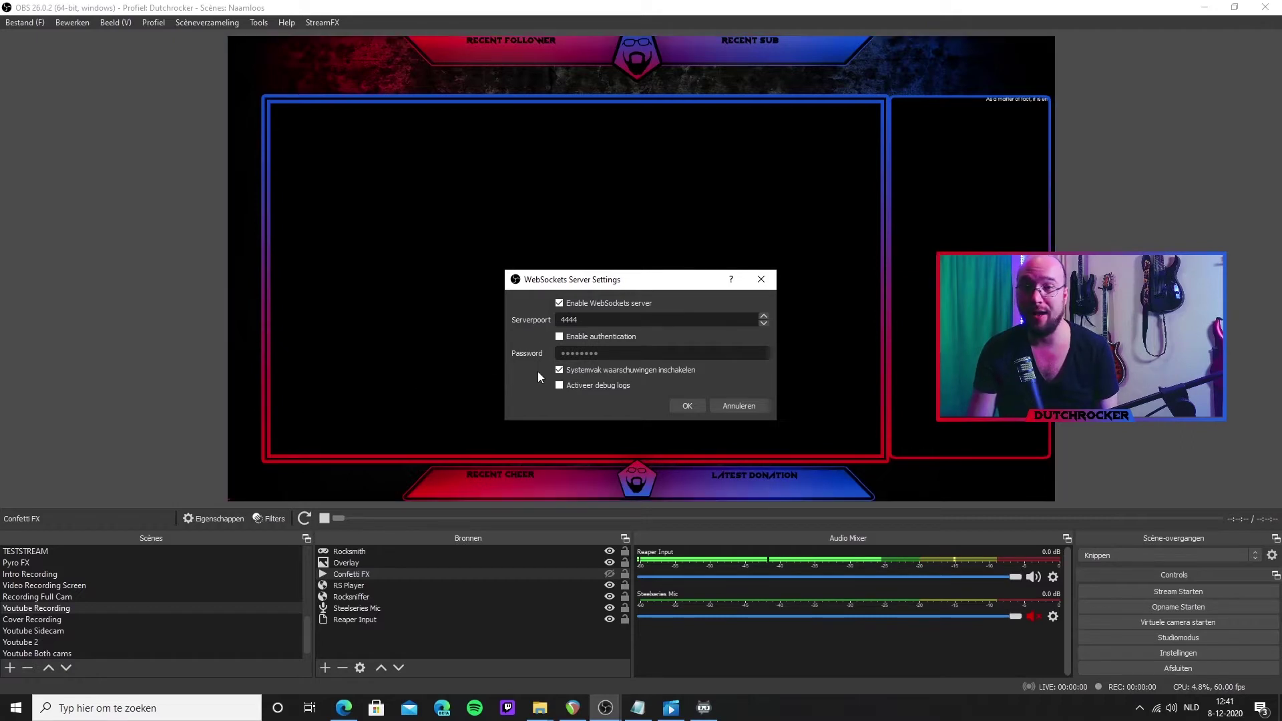
Dismiss the WebSockets Server Settings without changes and open the OBS Remote connection settings in Streamlabs Chatbot.
left_click(740, 406)
left_click(704, 708)
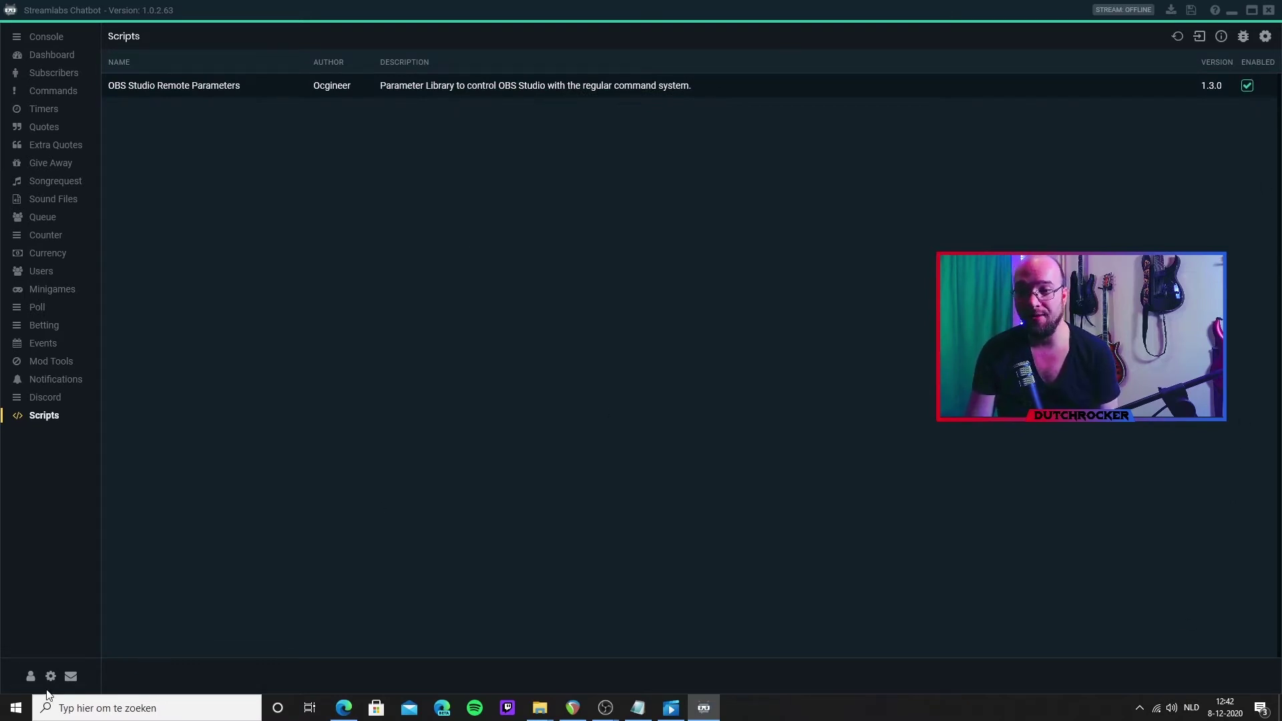
left_click(31, 676)
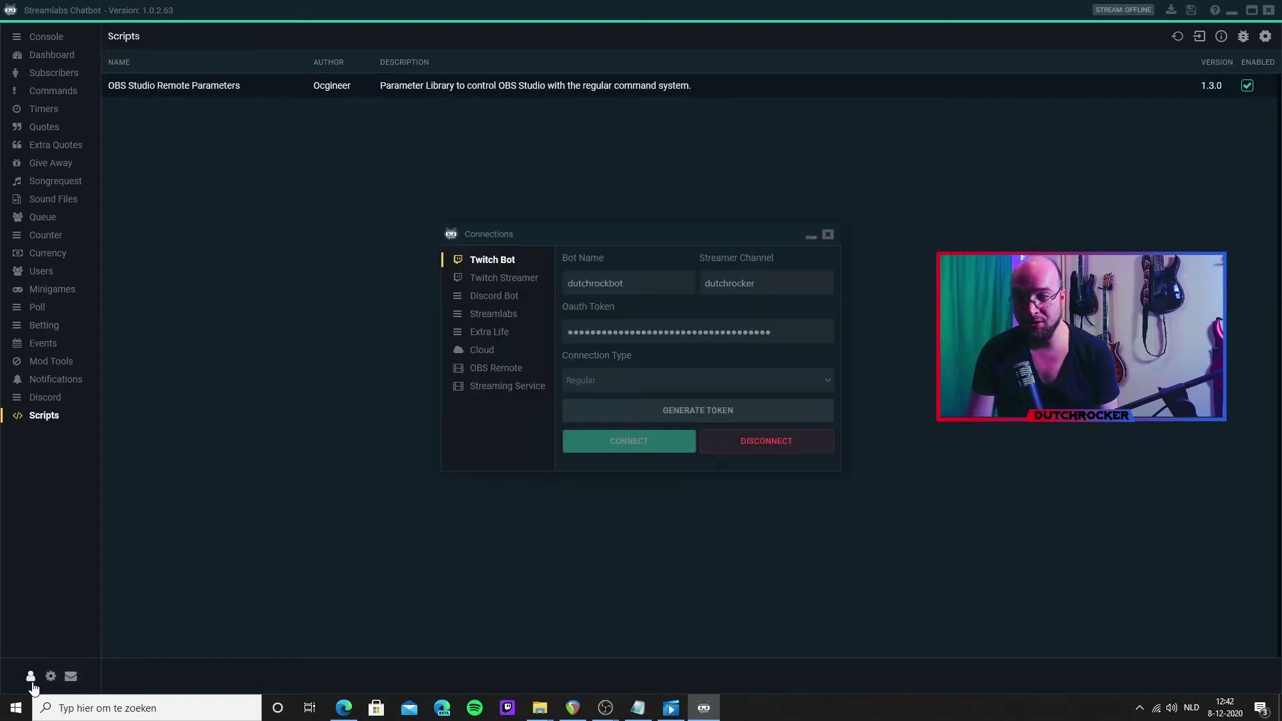
left_click(488, 373)
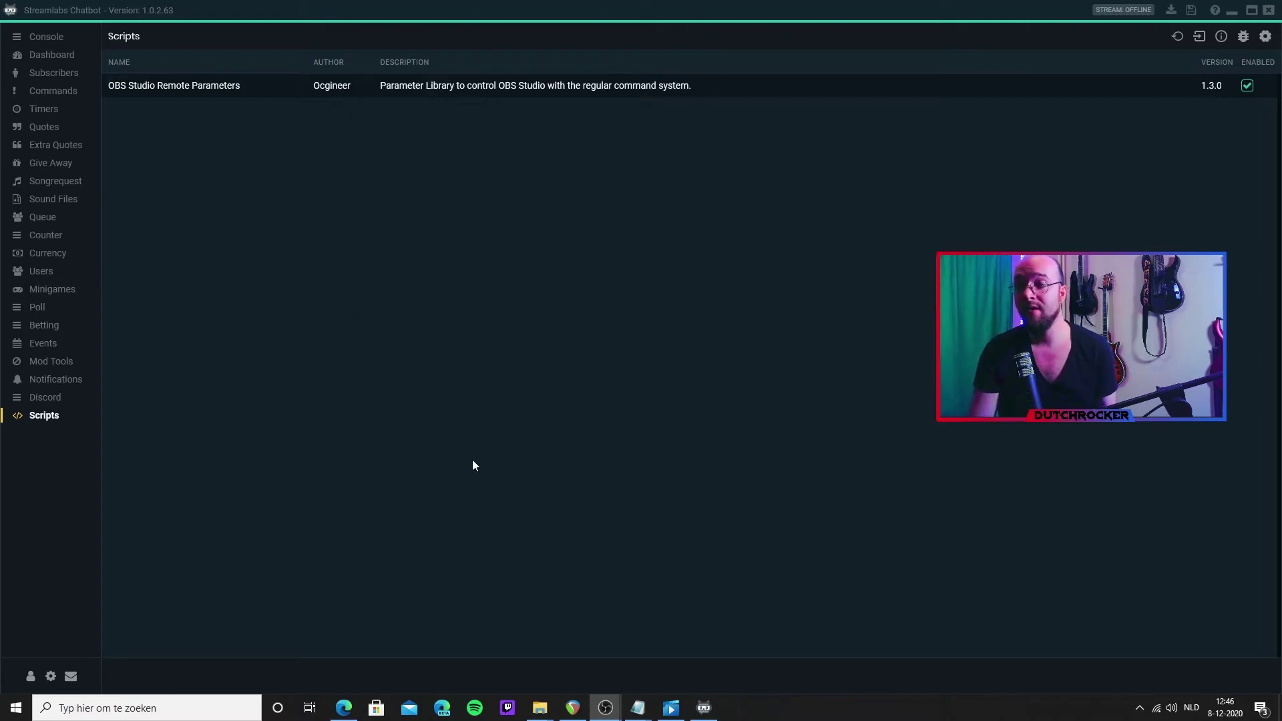
Start a new chatbot command named !confetti.
left_click(49, 94)
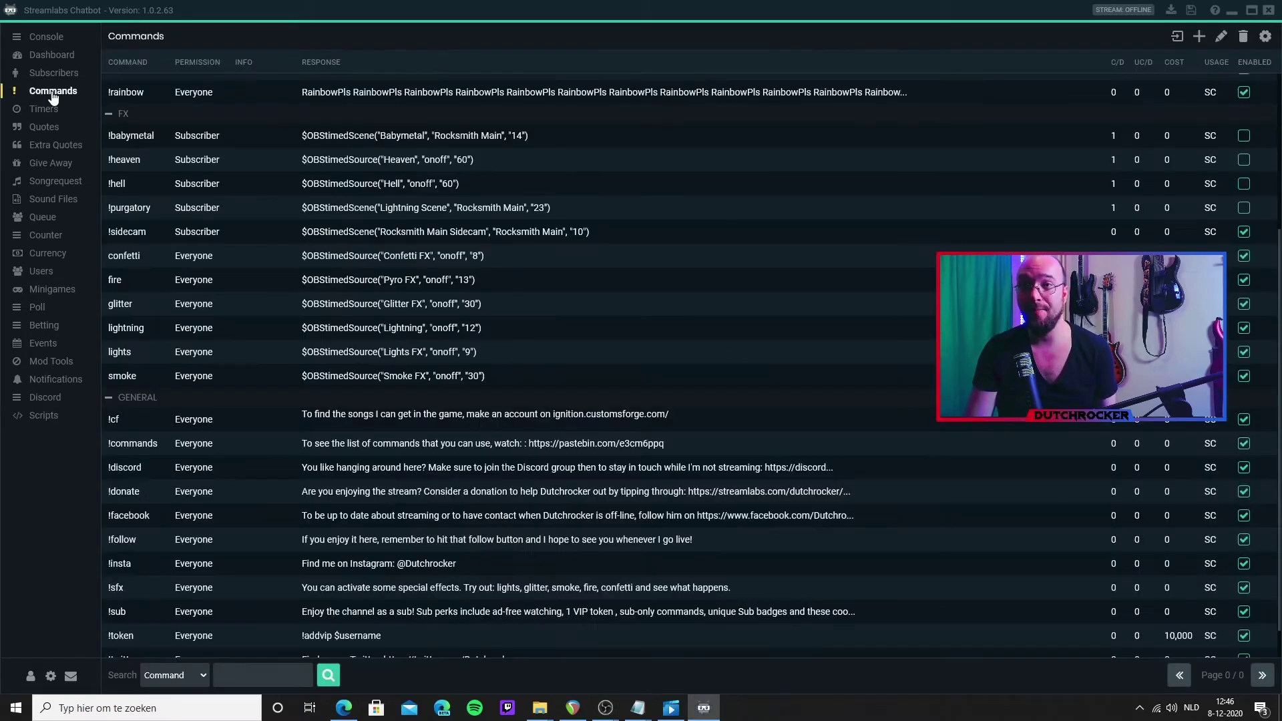
left_click(1200, 36)
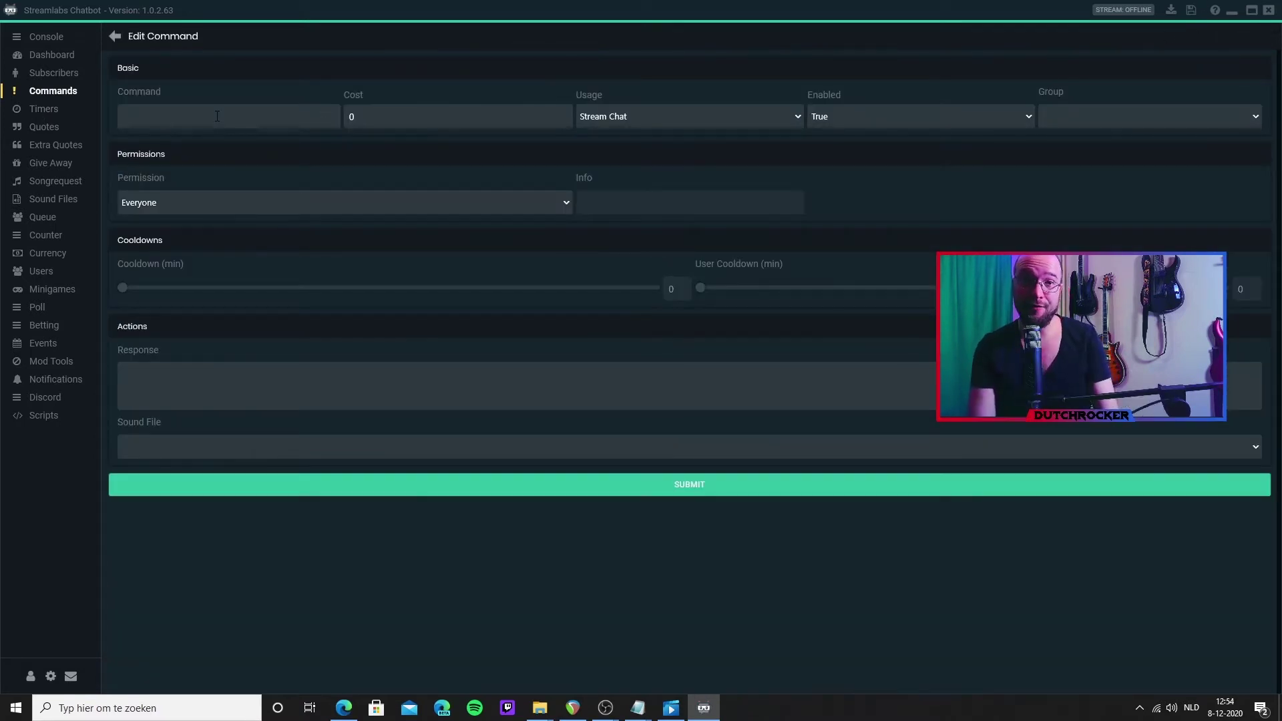
type("!confetti")
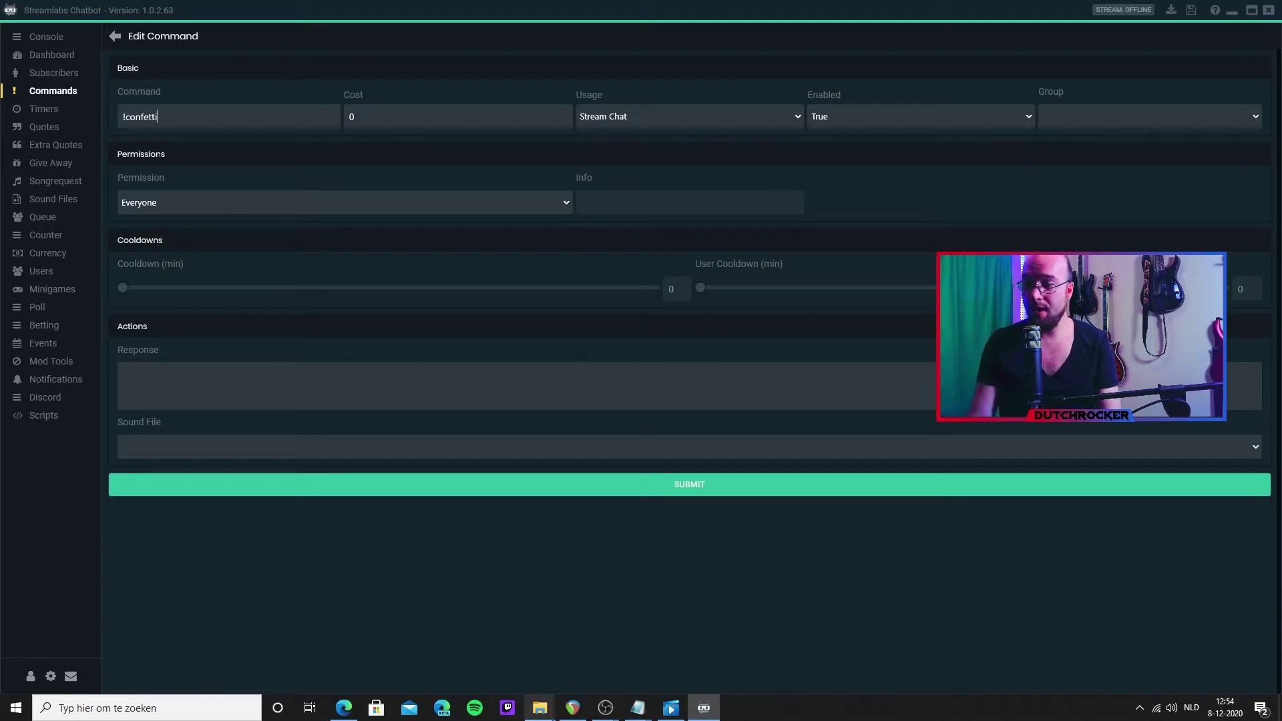
Open the readme text file in the OBSRemoteParameters-master folder for the script's parameter instructions.
mouse_move(551, 714)
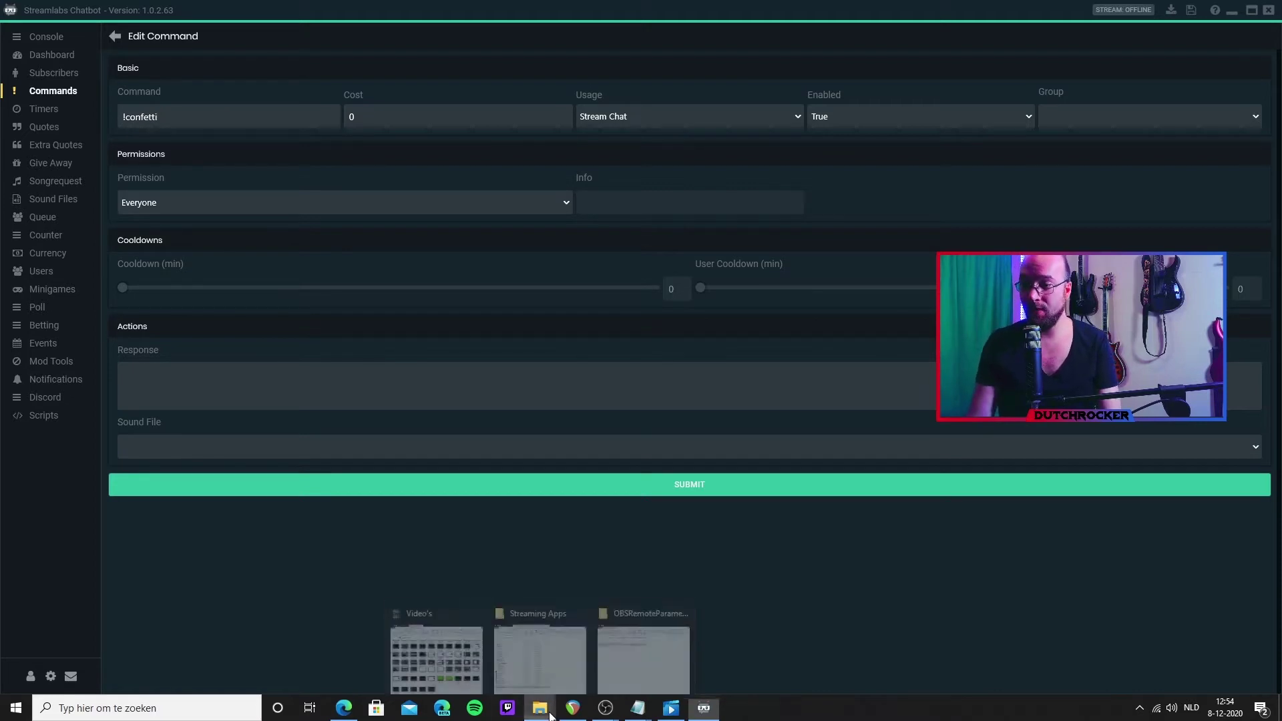
left_click(657, 671)
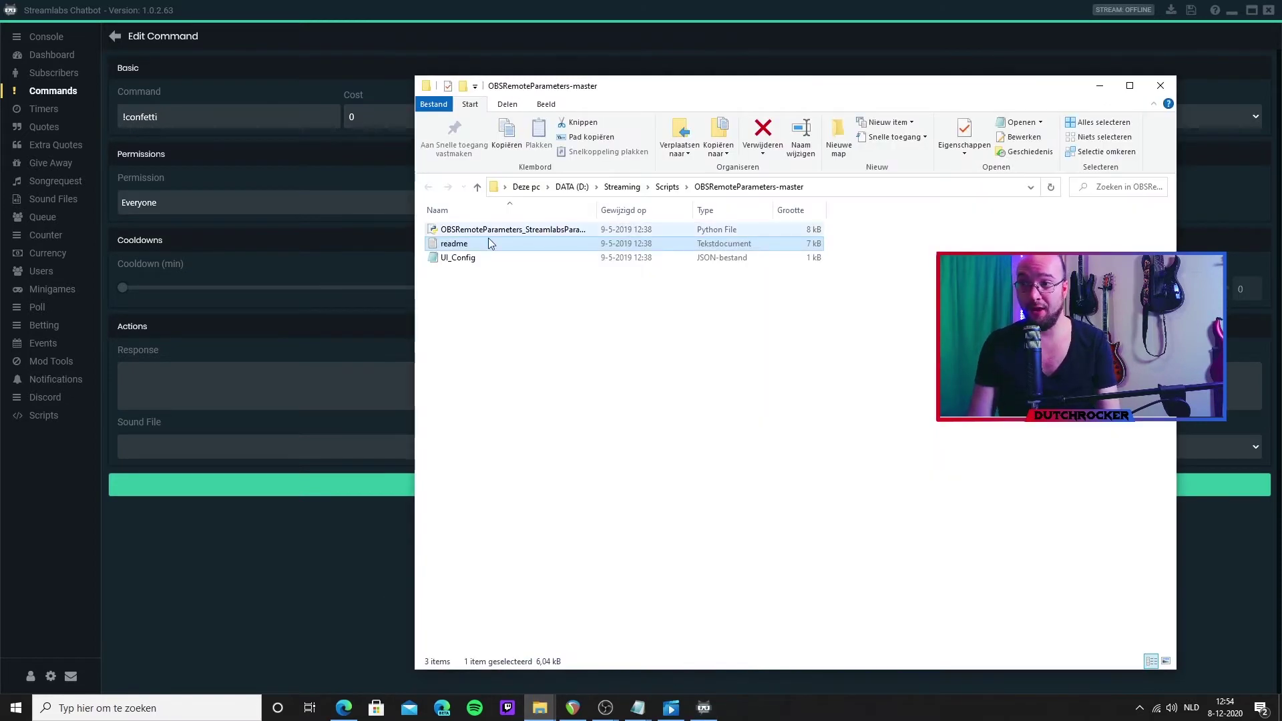
left_click(452, 245)
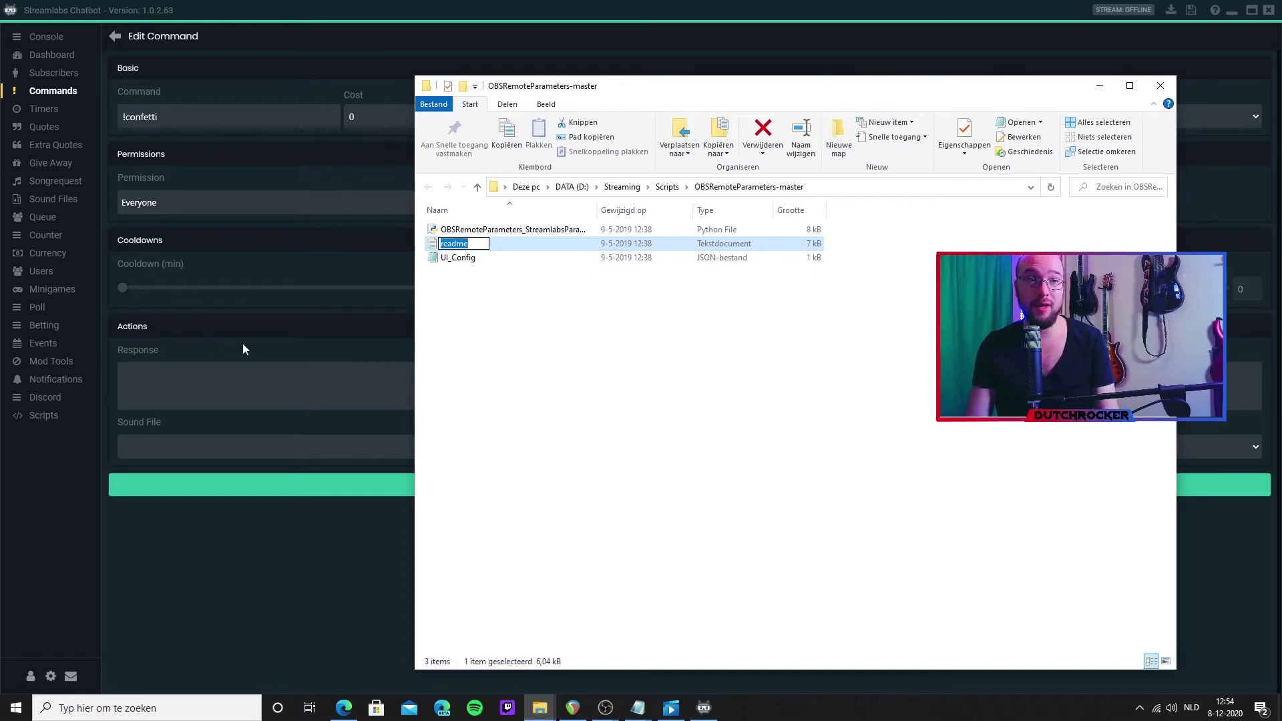
left_click(467, 245)
double_click(461, 245)
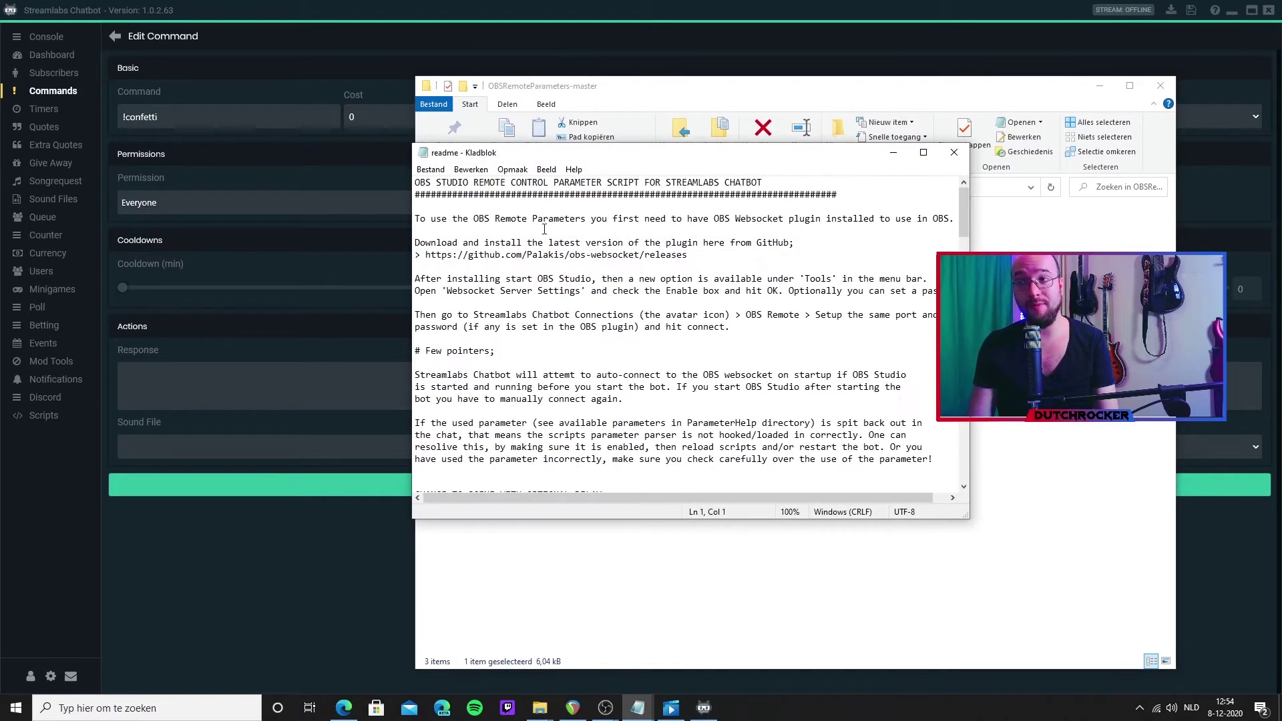
Copy the three-argument $OBStimedSource line with source, mode and delay from the readme's timed source visibility section.
left_click(928, 152)
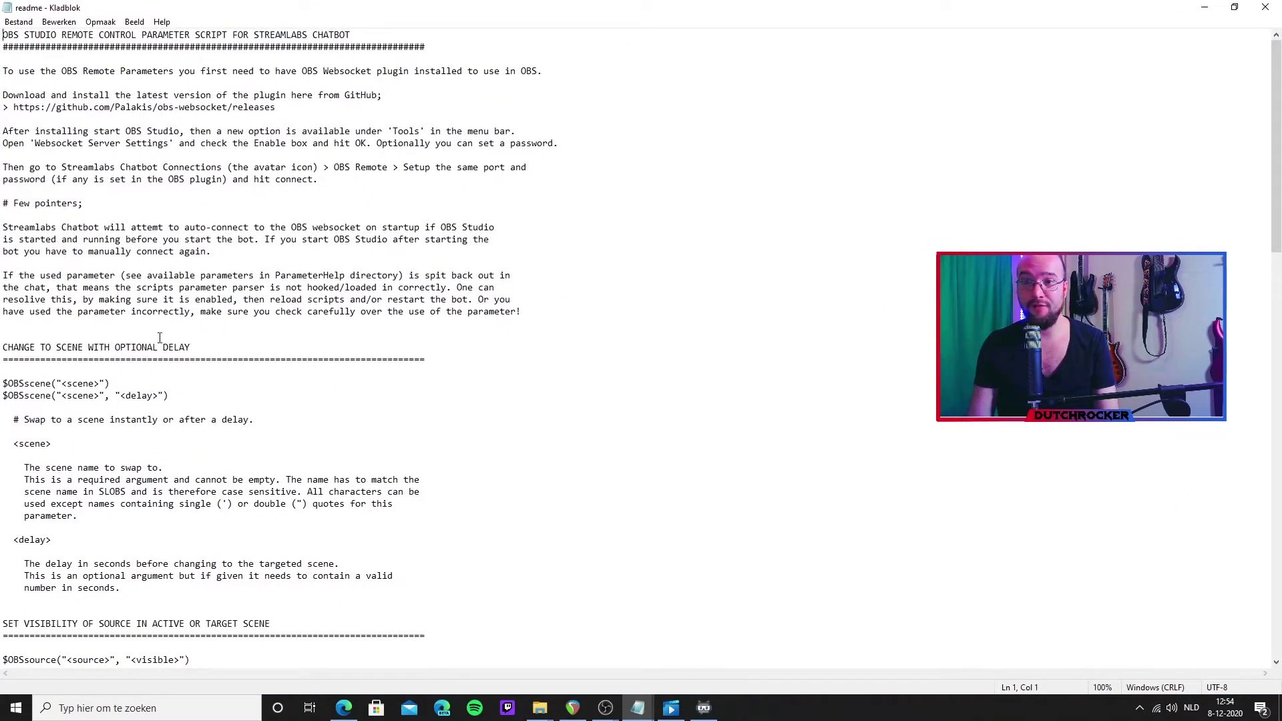
scroll(220, 356, "down", 3)
scroll(220, 355, "up", 3)
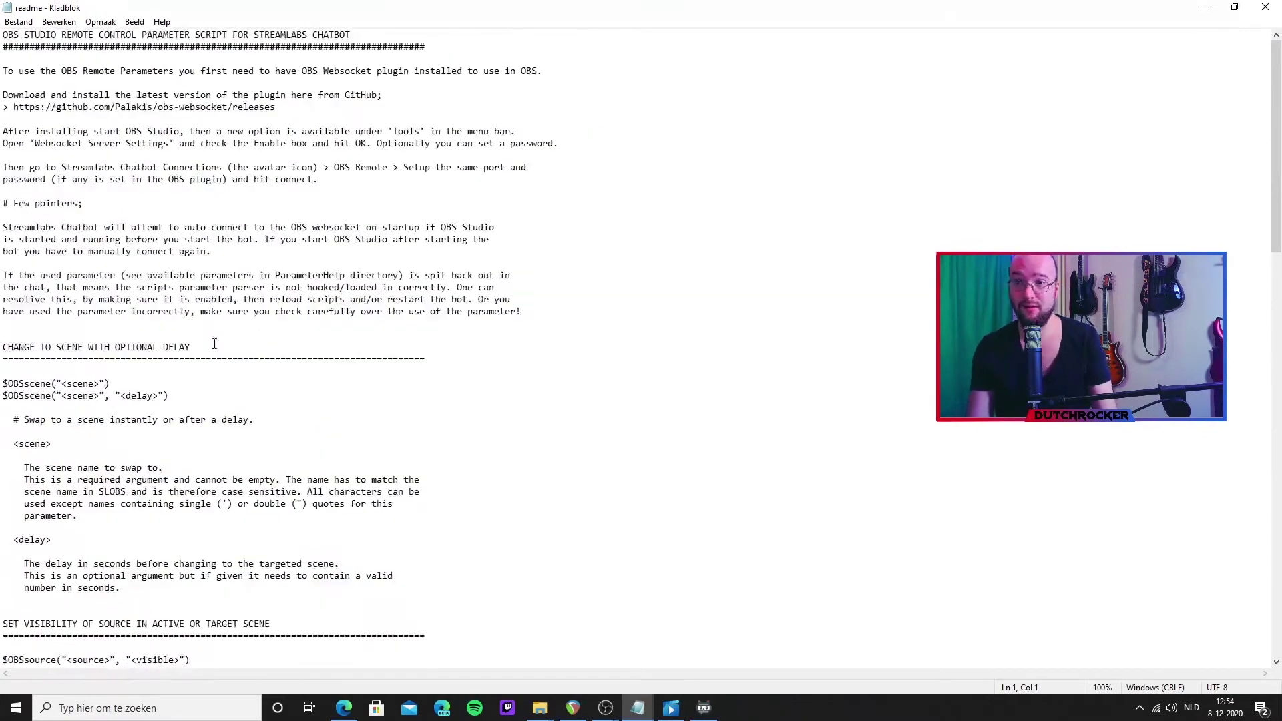
scroll(211, 362, "down", 15)
scroll(211, 361, "down", 15)
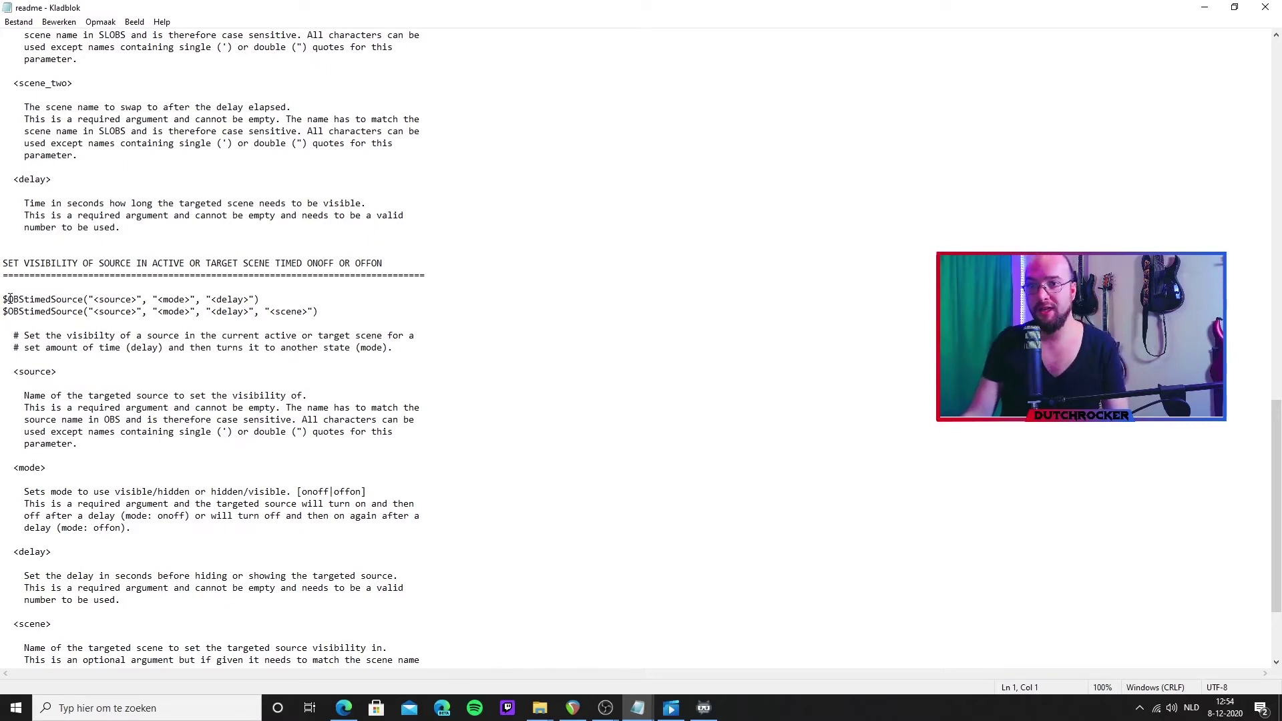
left_click_drag(5, 299, 261, 299)
key("ctrl+c")
Return to the !confetti command in Streamlabs Chatbot and paste the copied $OBStimedSource parameter as its response.
left_click(1205, 7)
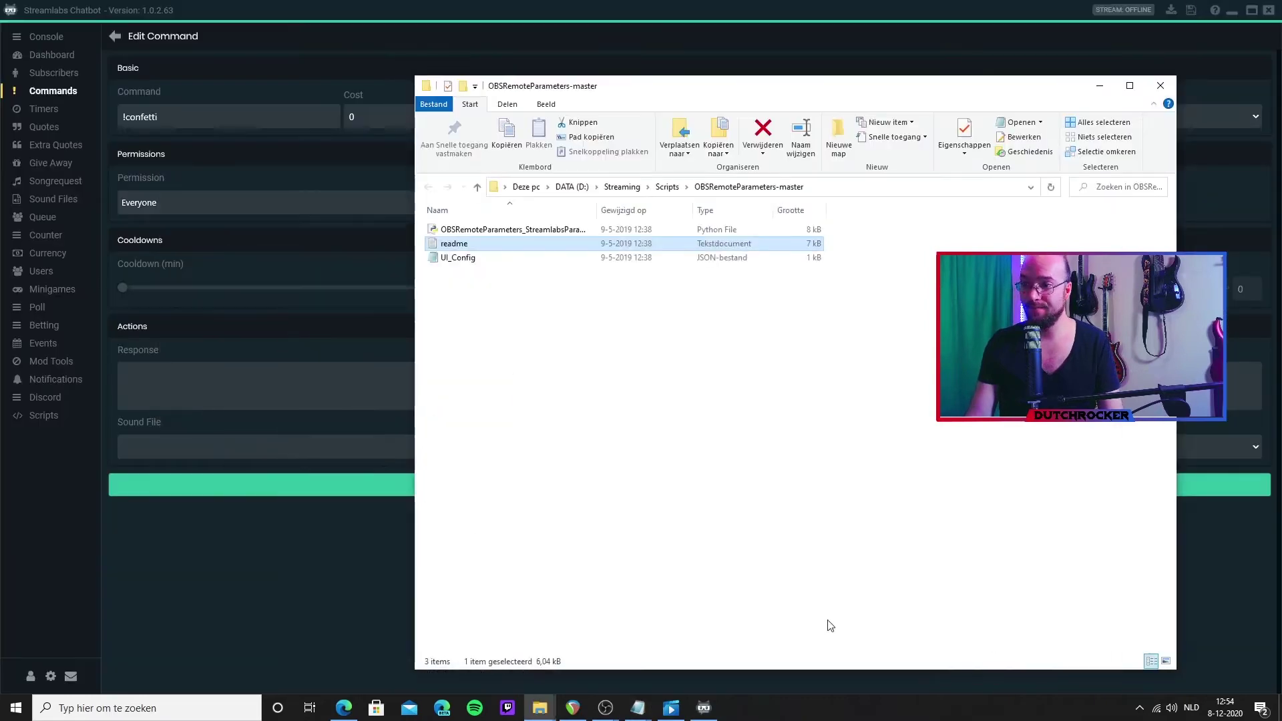
left_click(230, 611)
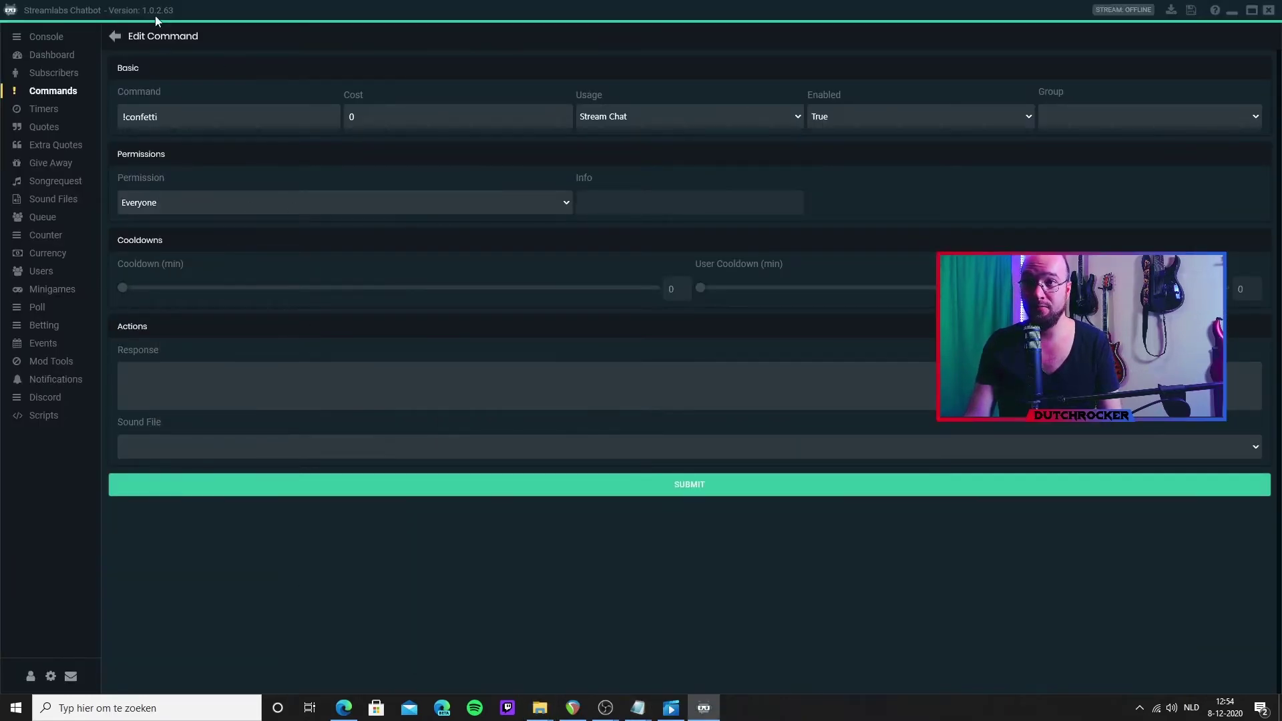
left_click(185, 382)
key("ctrl+v")
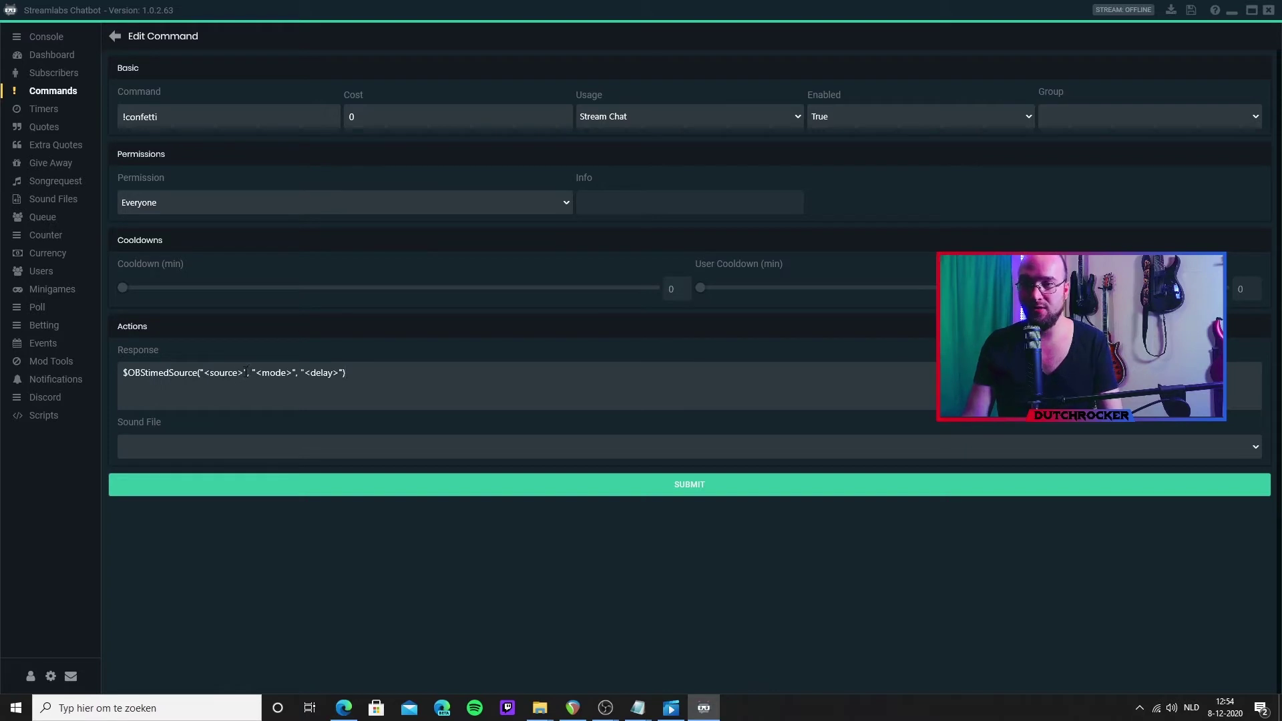
Replace the response's placeholders with source Confetti FX, mode onoff and delay 10.
left_click_drag(245, 372, 214, 376)
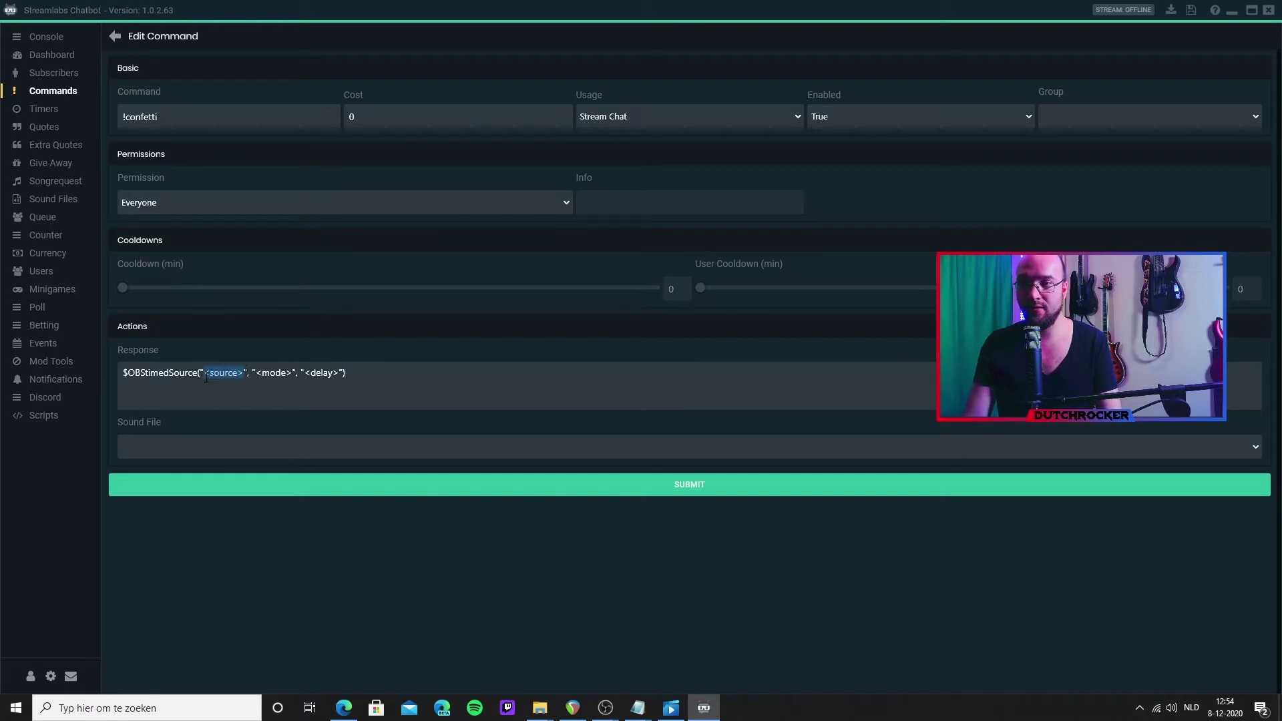
type("Confetti F")
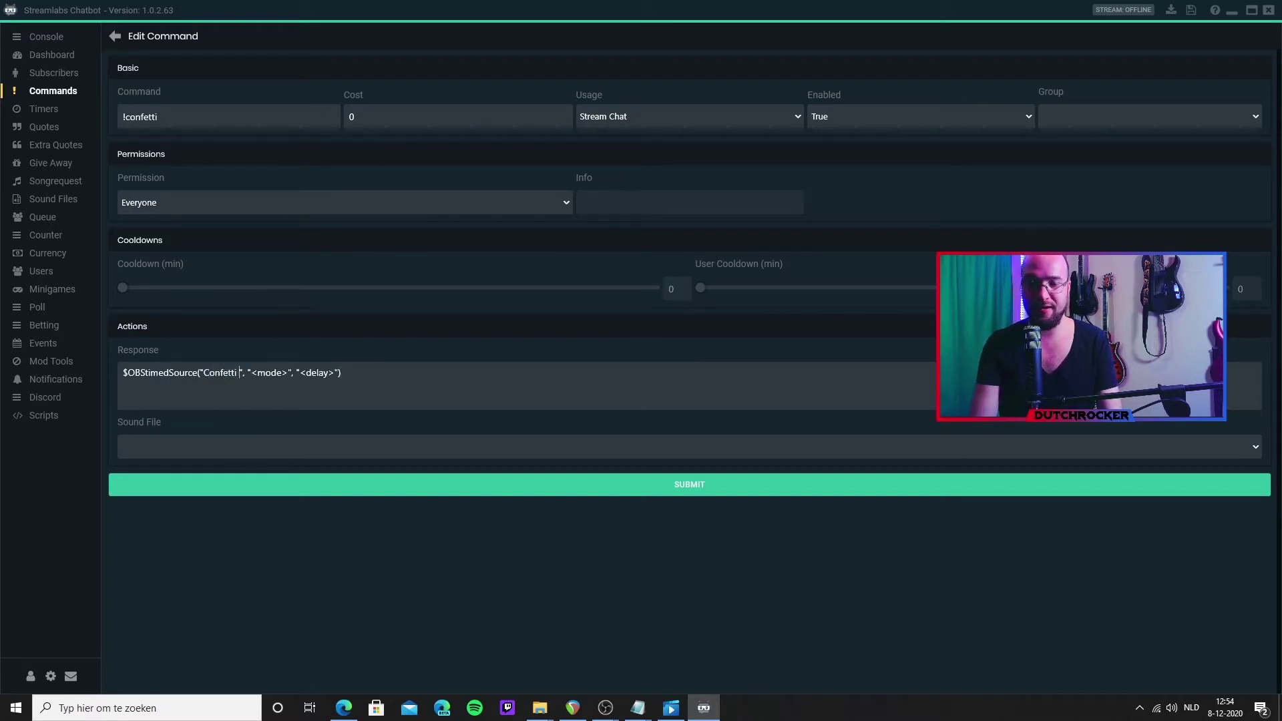
type("X")
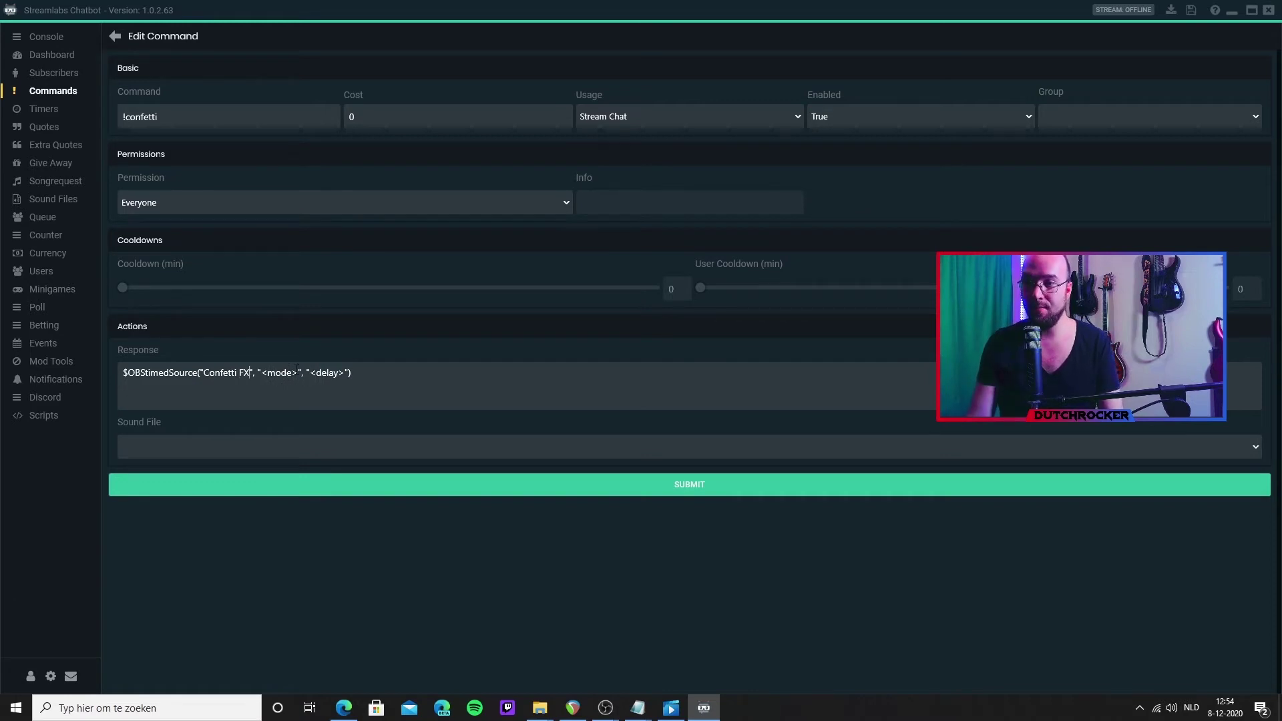
left_click_drag(297, 373, 265, 376)
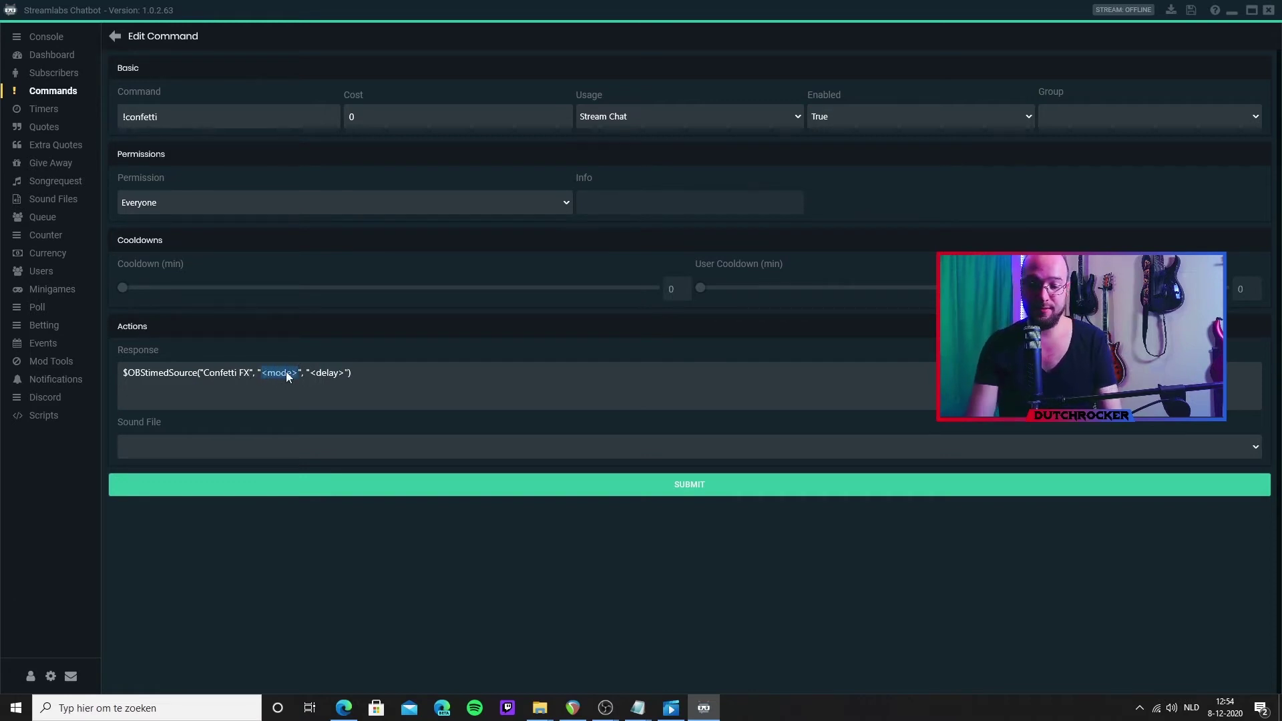
type("onoff")
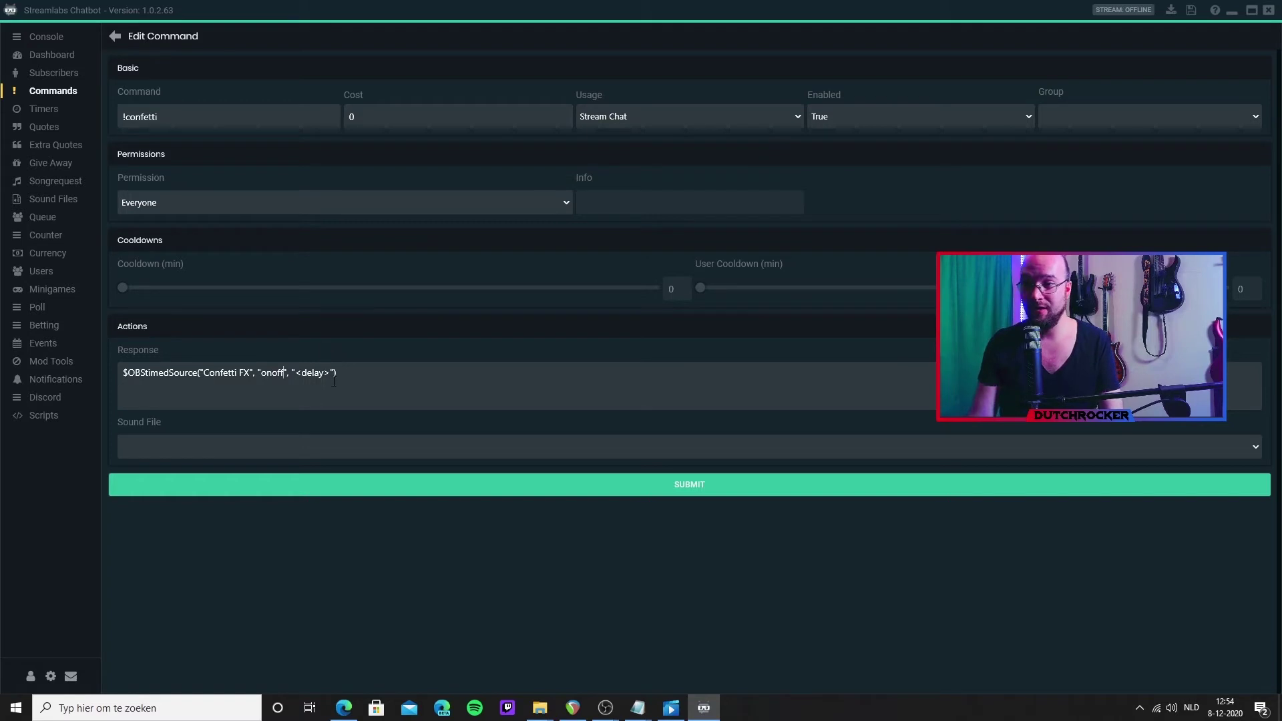
left_click_drag(330, 378, 309, 380)
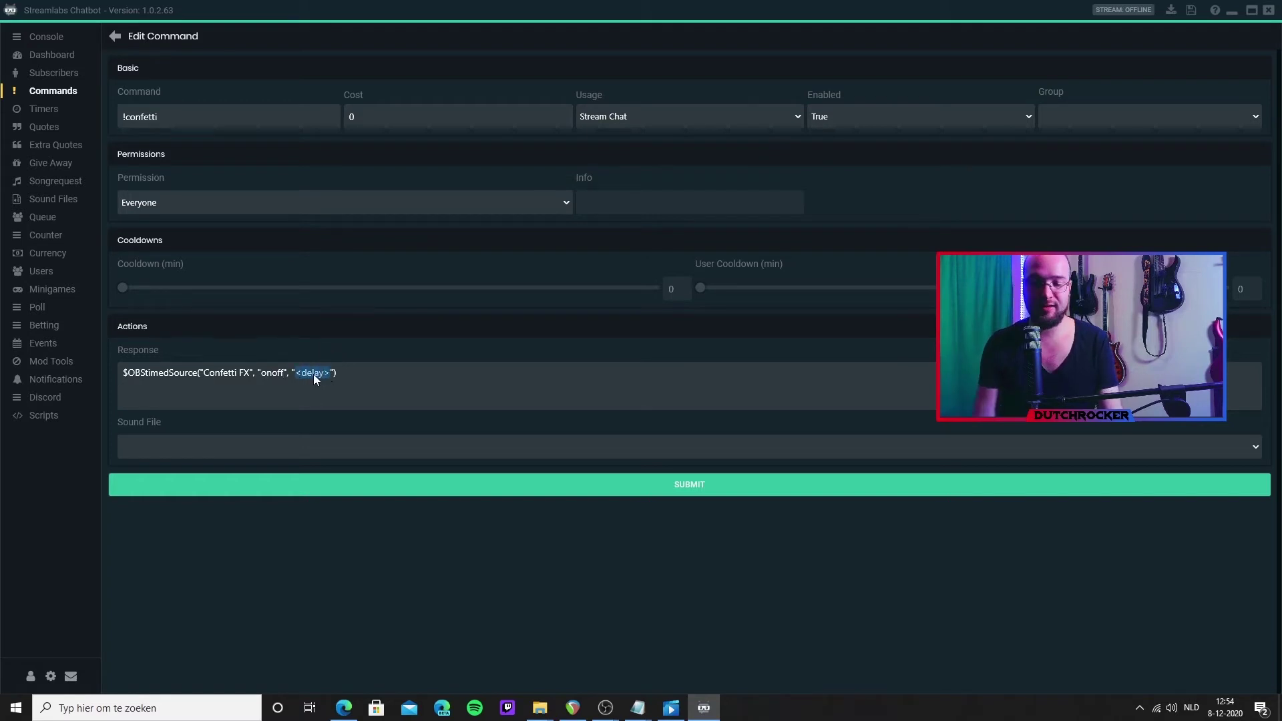
type("10")
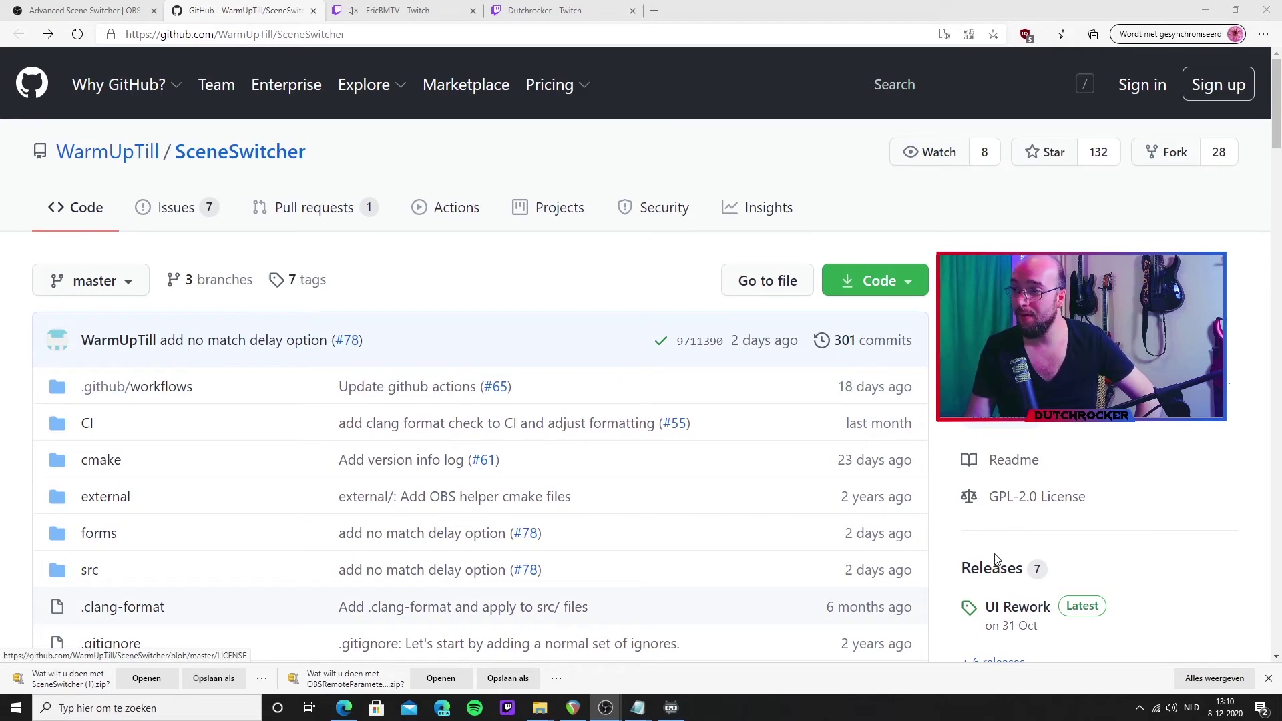
Download SceneSwitcher.zip from the latest release on the WarmUpTill/SceneSwitcher GitHub releases page.
left_click(988, 569)
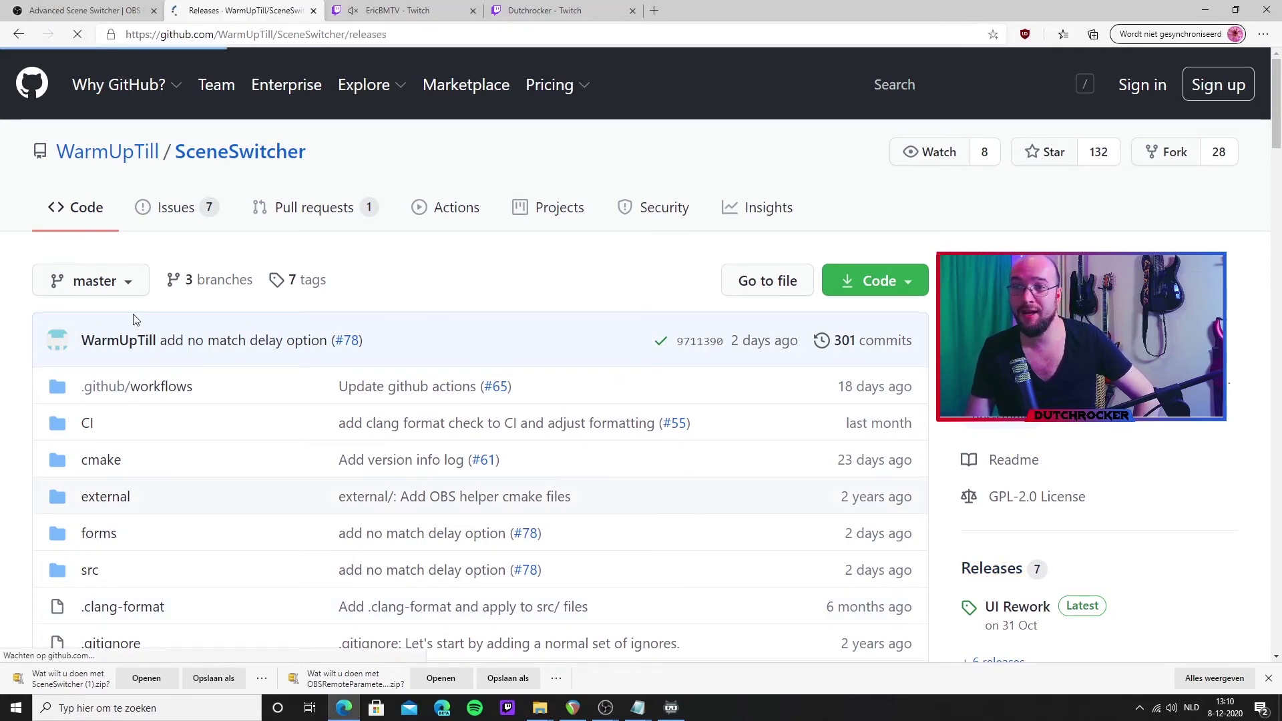
scroll(395, 355, "down", 8)
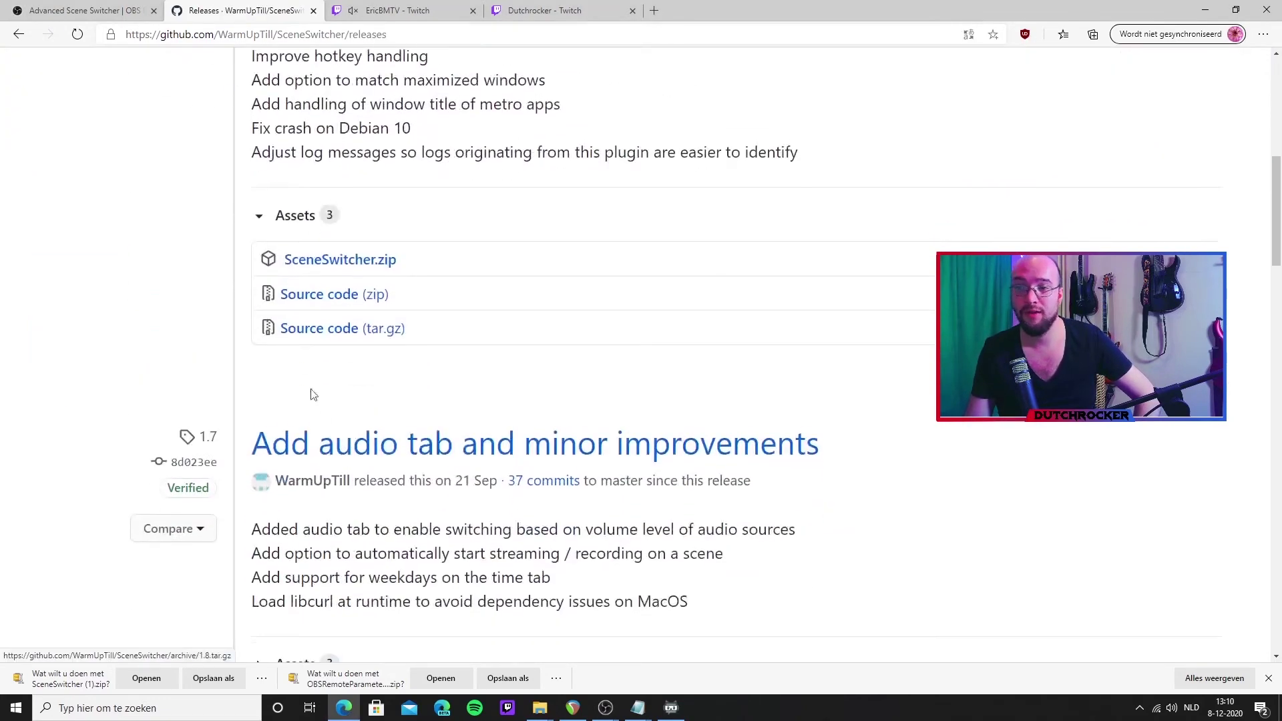
left_click(327, 260)
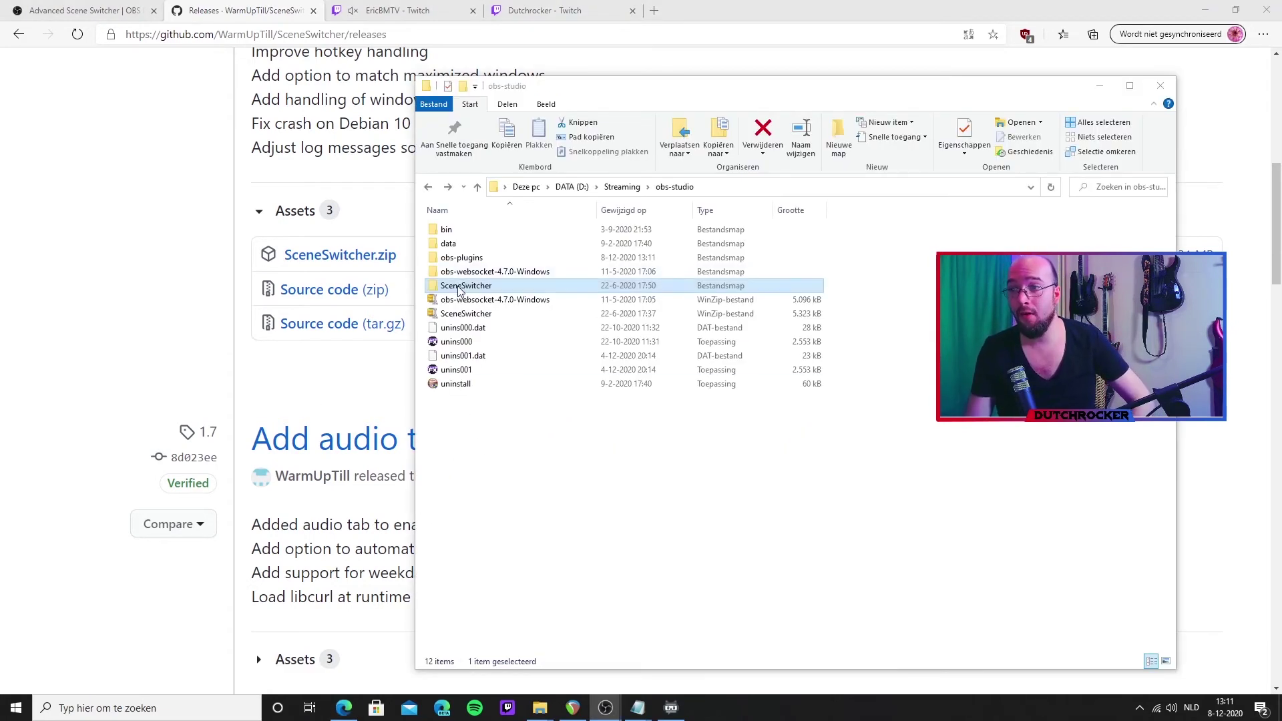
Locate advanced-scene-switcher.dll in the 64bit folder under Windows in the extracted SceneSwitcher folder.
double_click(458, 287)
left_click(455, 260)
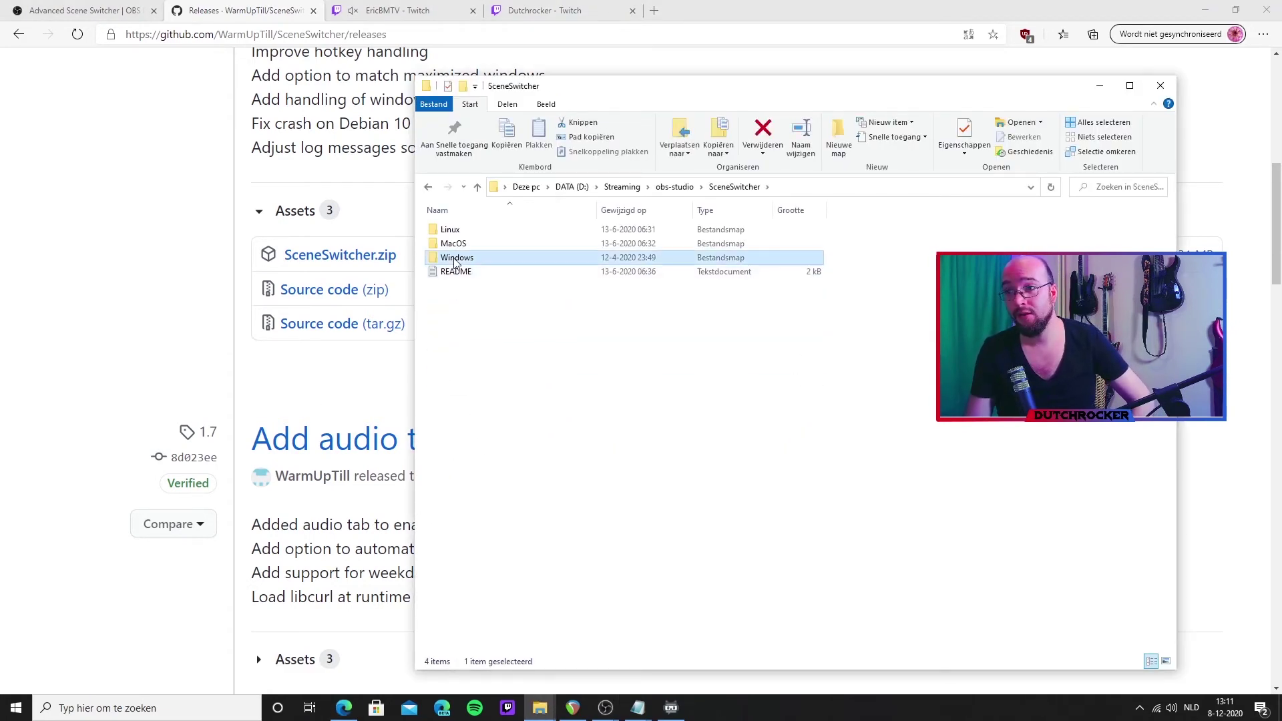
double_click(455, 260)
left_click(451, 244)
double_click(451, 244)
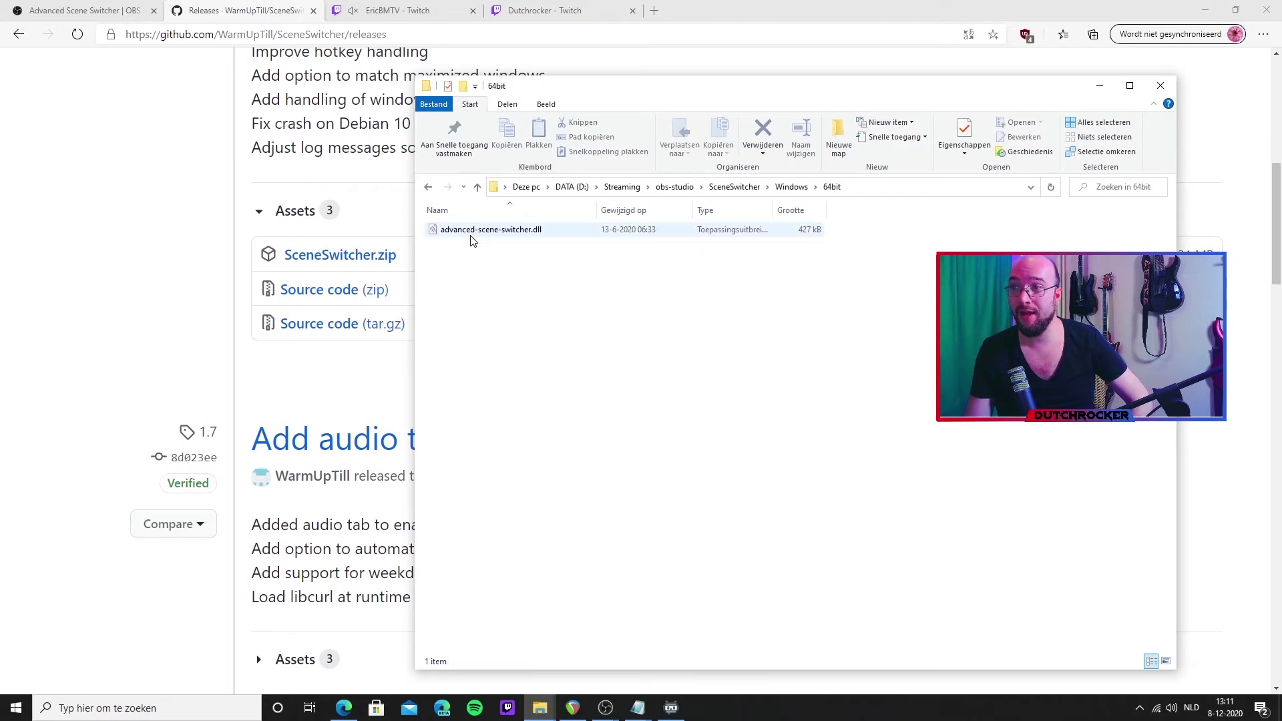
left_click(470, 238)
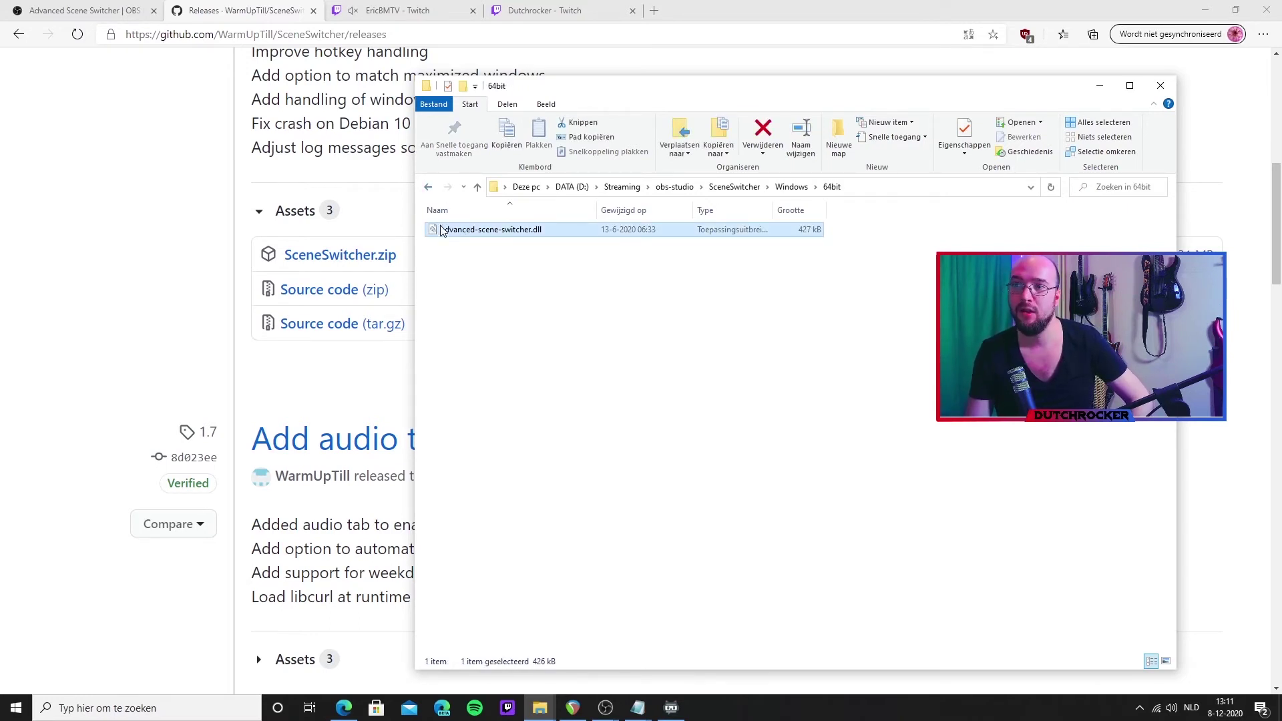
Return to the obs-studio folder and check for advanced-scene-switcher.dll in obs-plugins, 64bit.
left_click(429, 189)
left_click(430, 189)
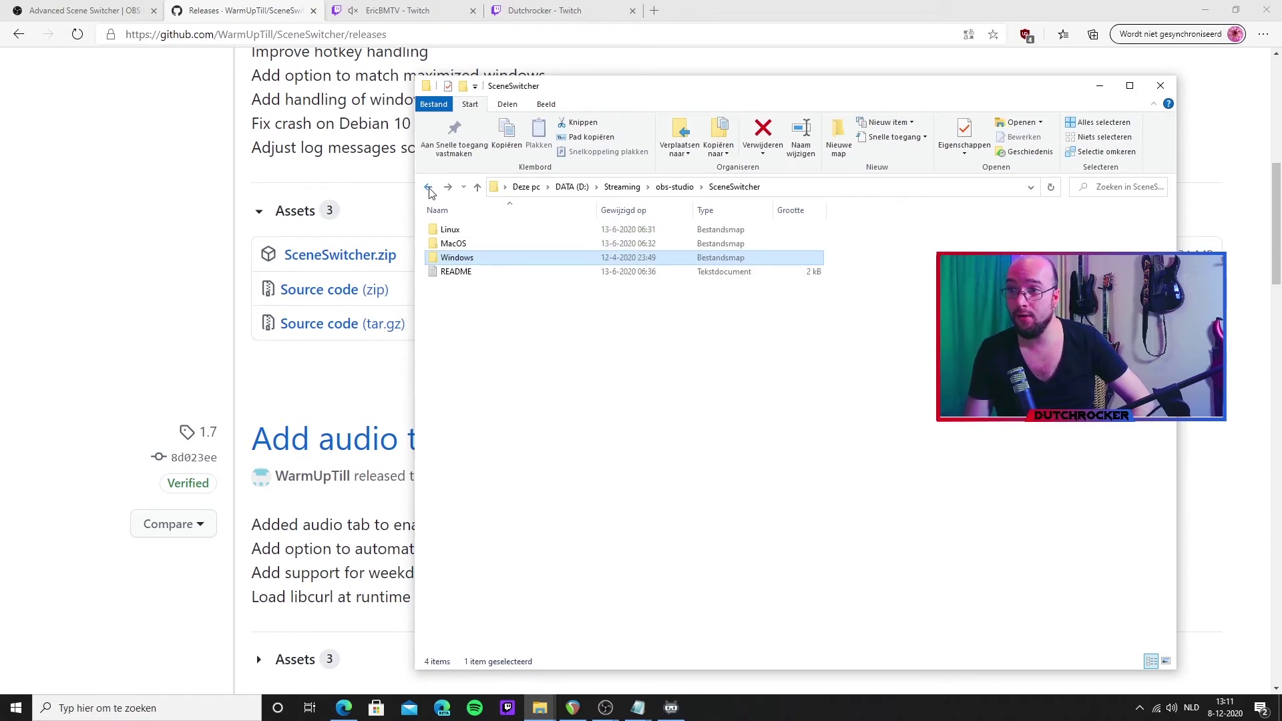
left_click(430, 189)
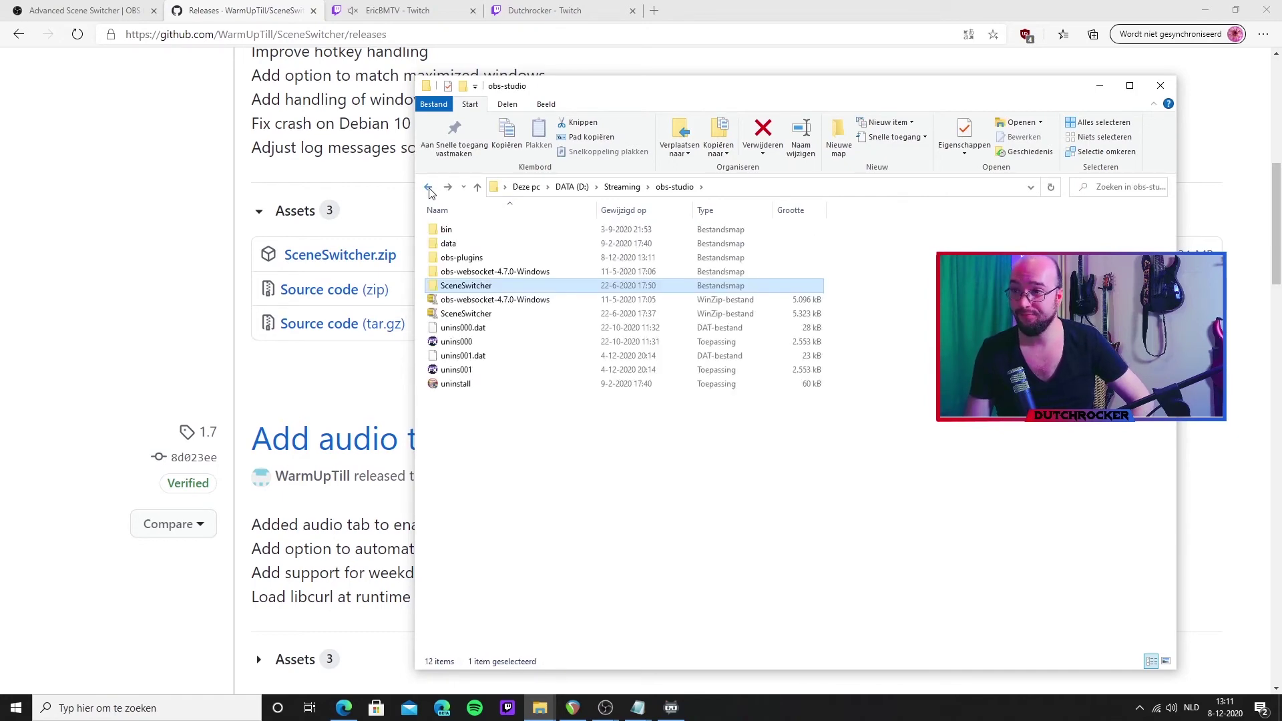
double_click(456, 258)
double_click(448, 243)
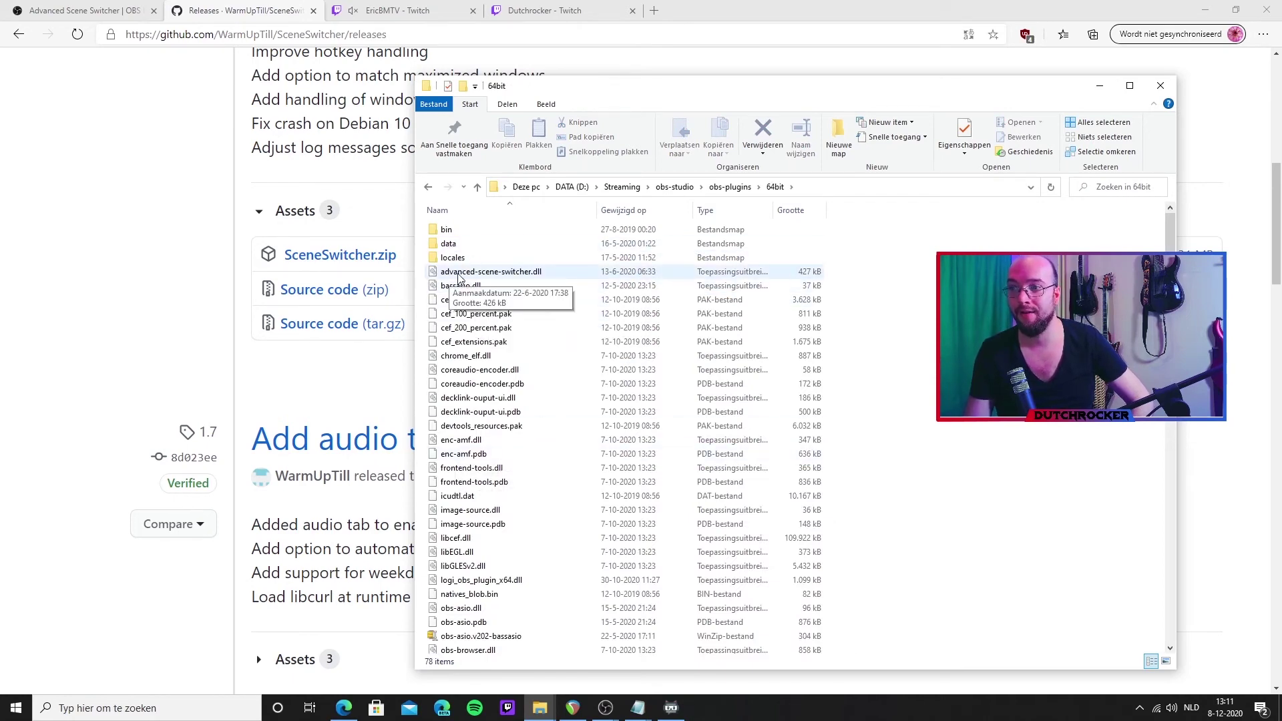
mouse_move(471, 289)
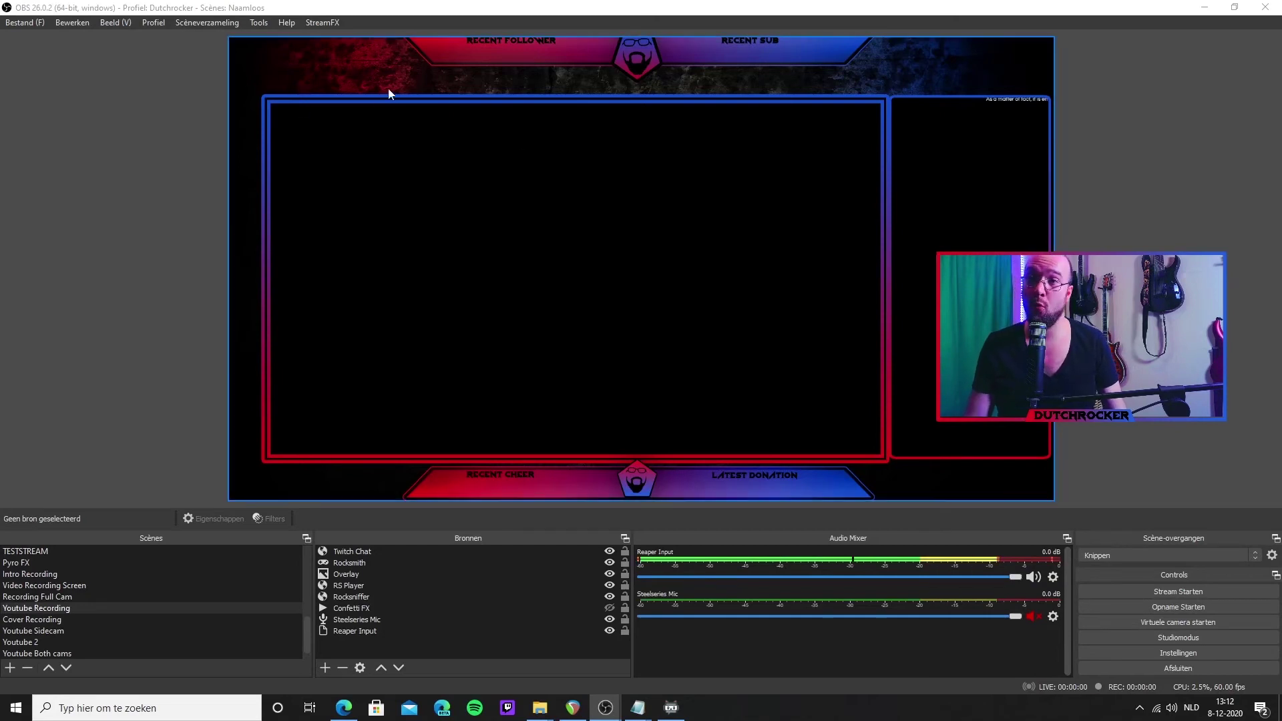
Open the Advanced Scene Switcher in OBS and view the Sequence settings and the scenes available as triggers.
left_click(255, 23)
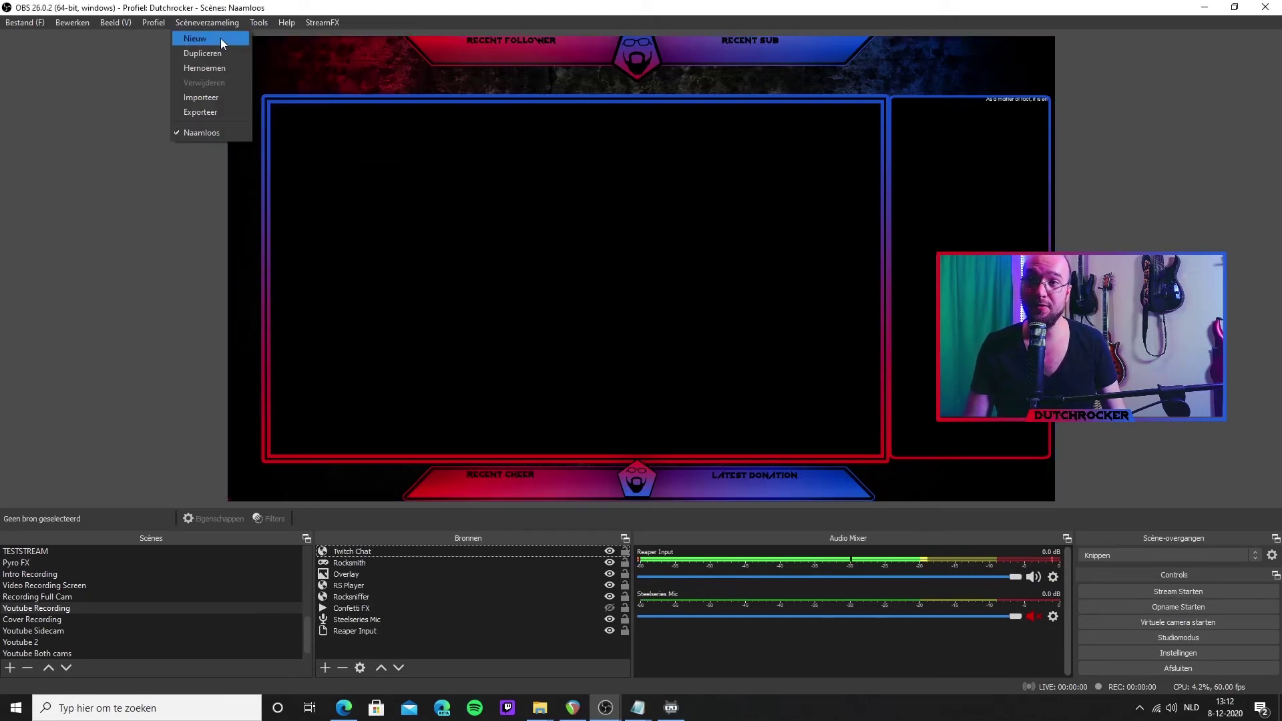
left_click(298, 69)
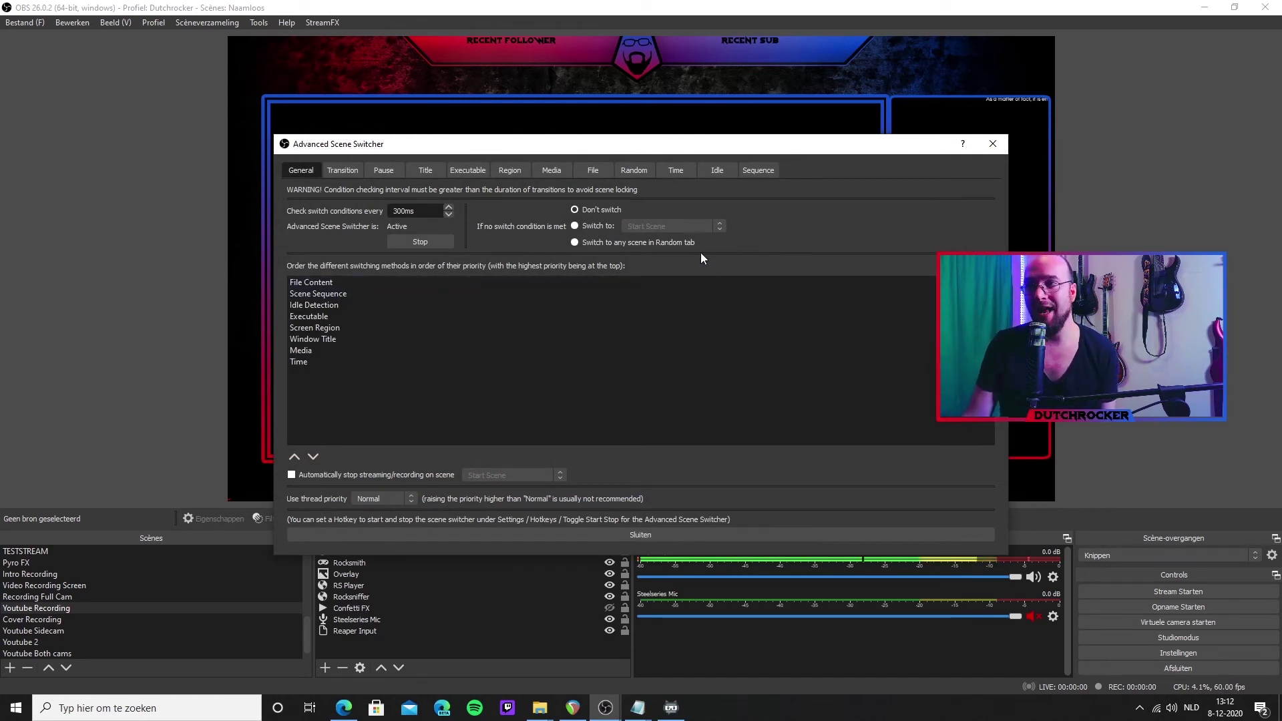
left_click(751, 170)
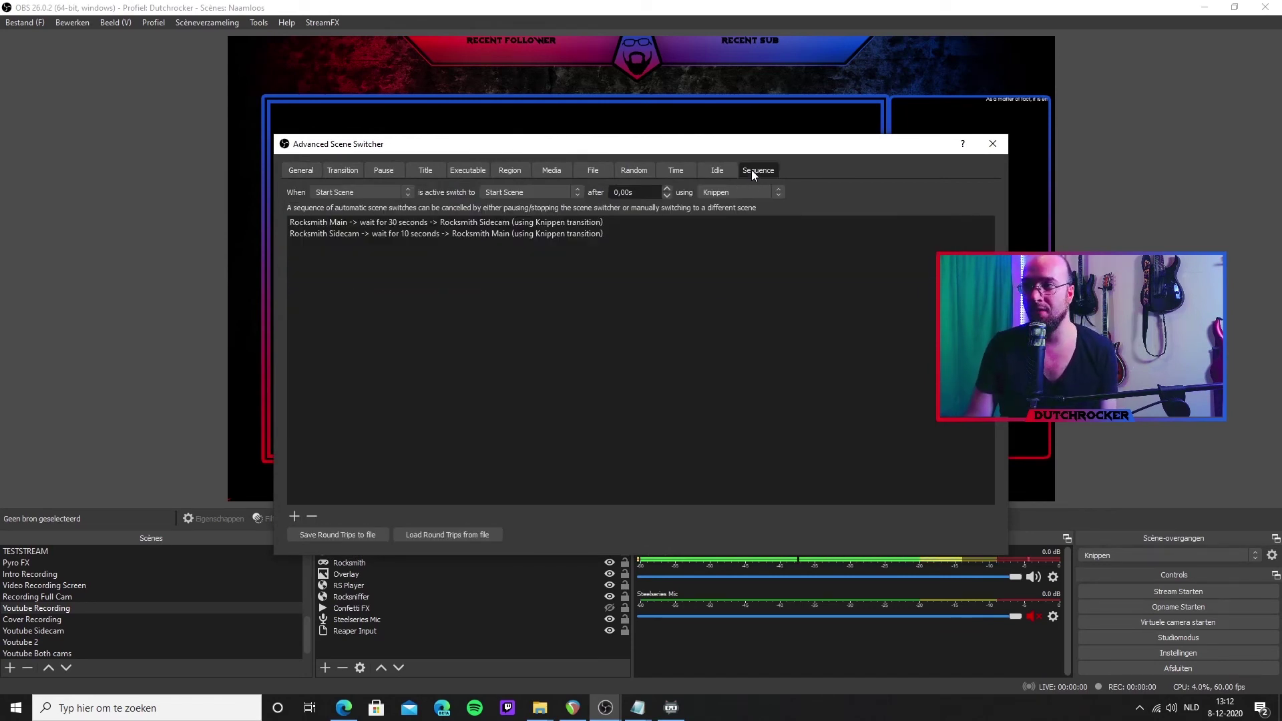
left_click(337, 191)
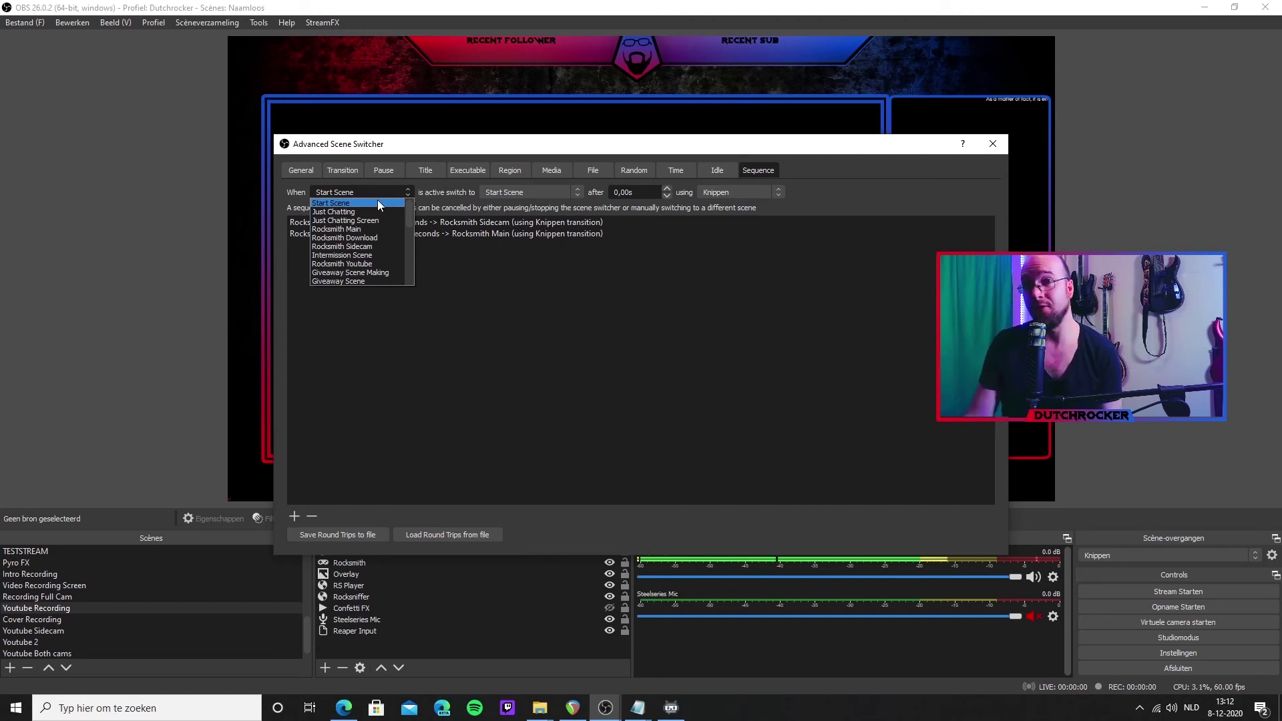
left_click(523, 227)
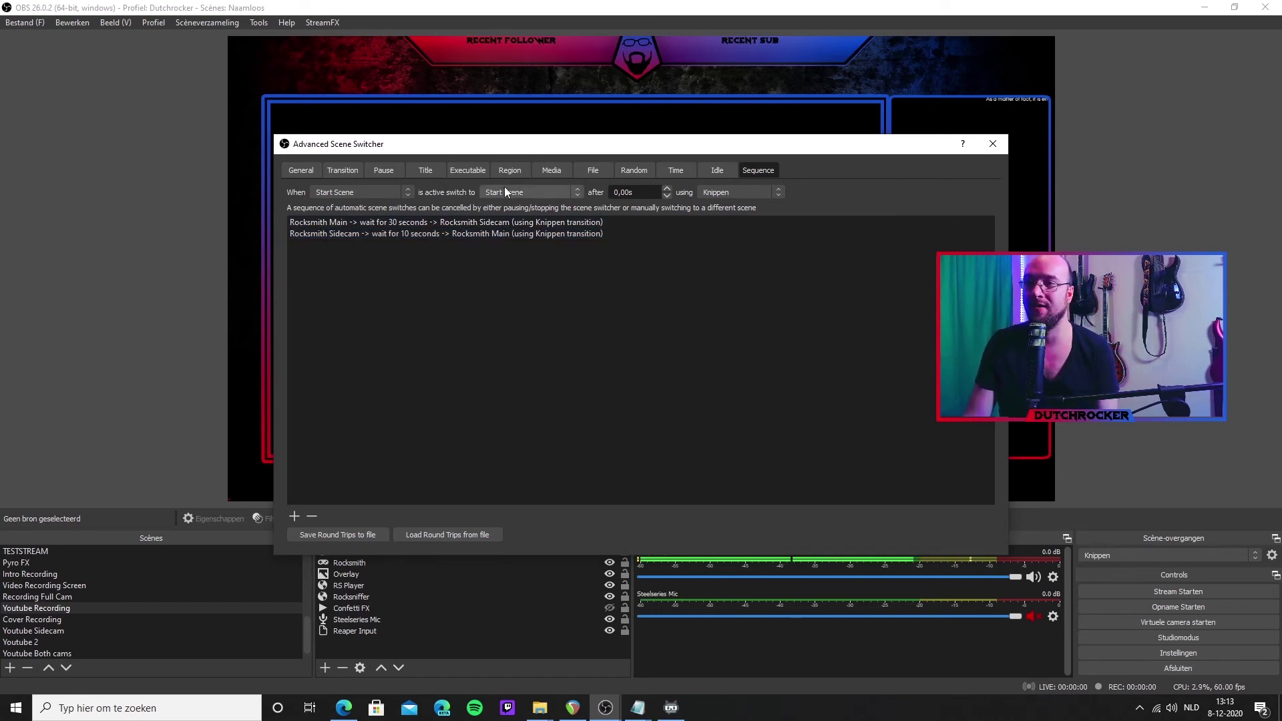
Set the sequence fields to switch from Rocksmith Main to Rocksmith Sidecam after 30 seconds.
left_click(347, 192)
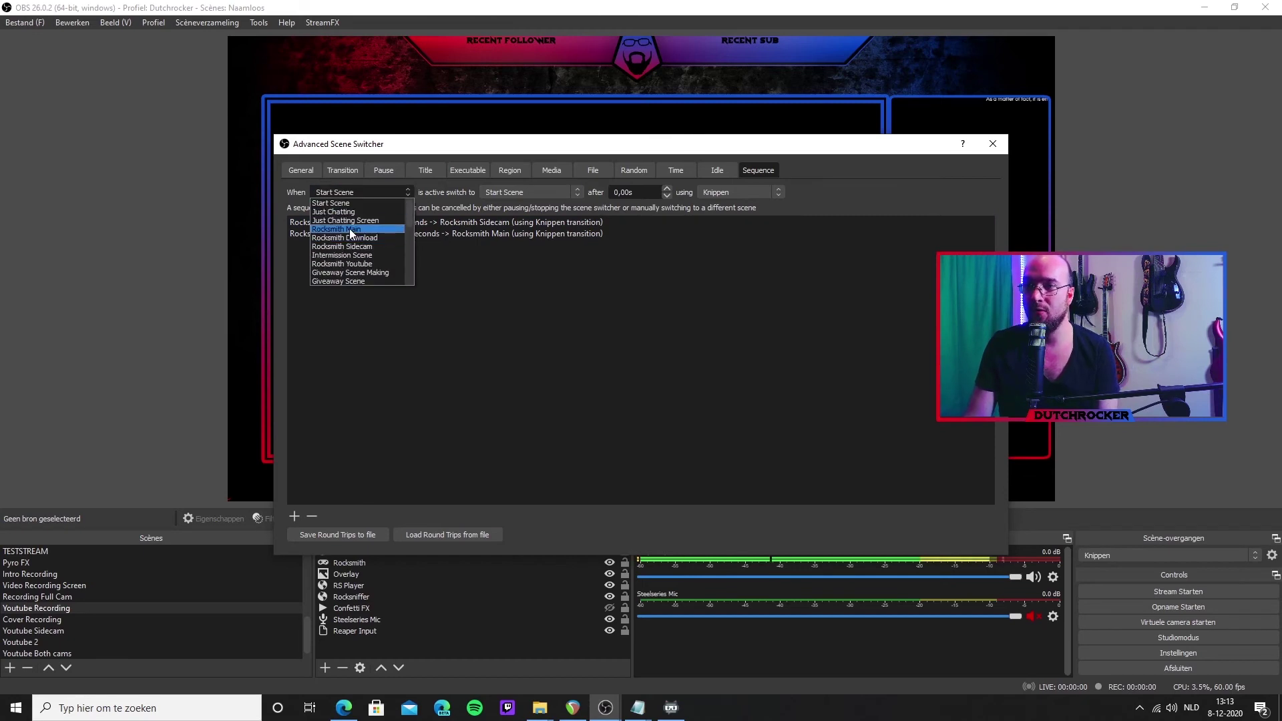
left_click(354, 217)
left_click(541, 192)
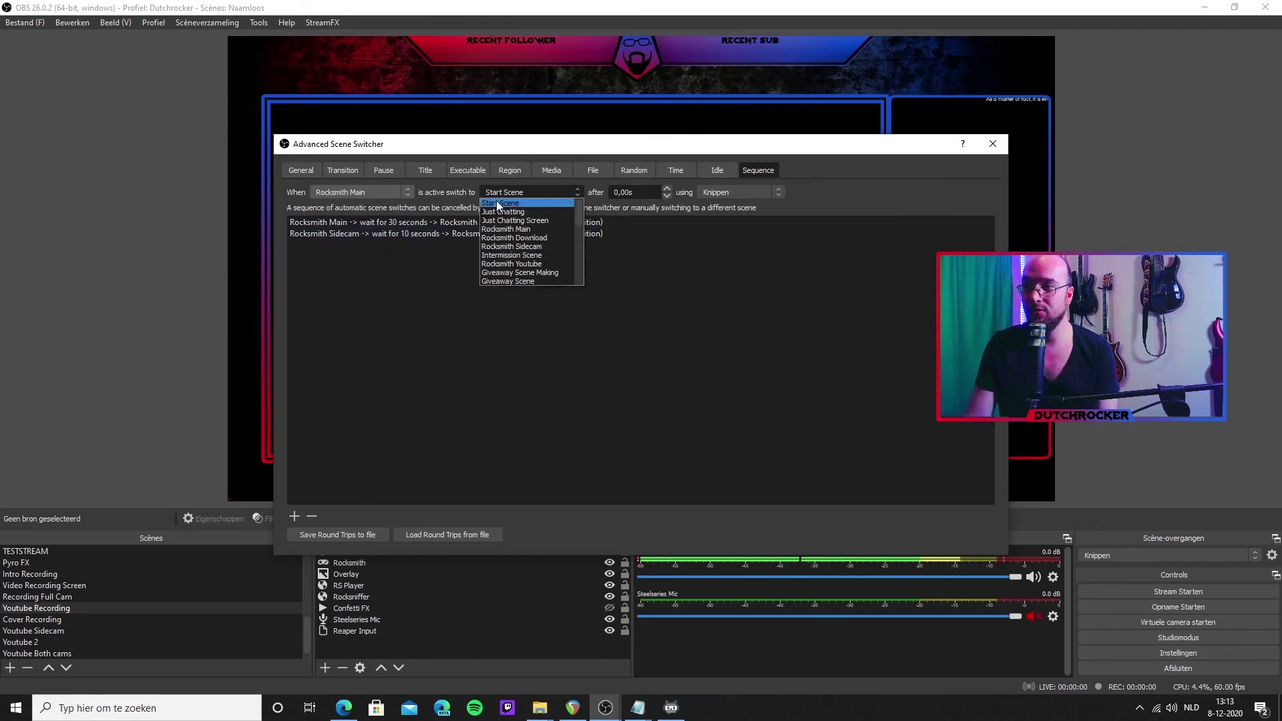
left_click(522, 244)
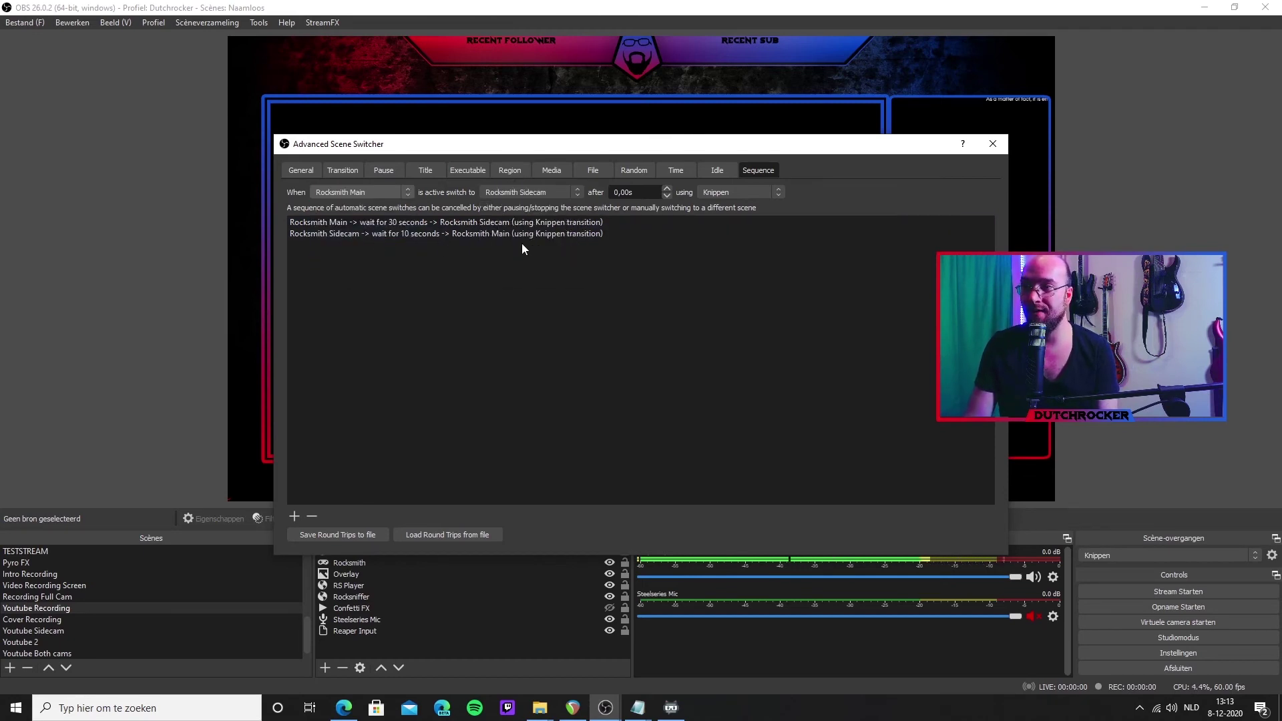
double_click(630, 192)
type("30")
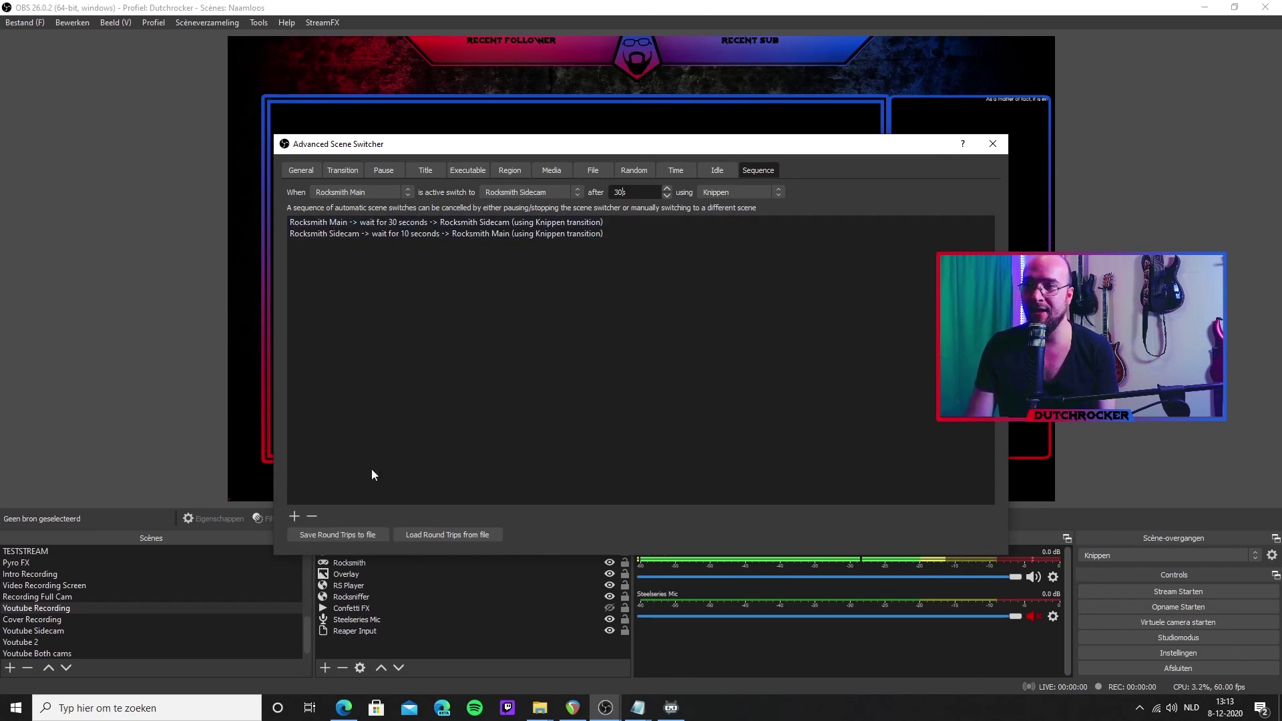
Set the sequence fields to switch from Rocksmith Sidecam to Rocksmith Main after 10 seconds.
left_click(364, 192)
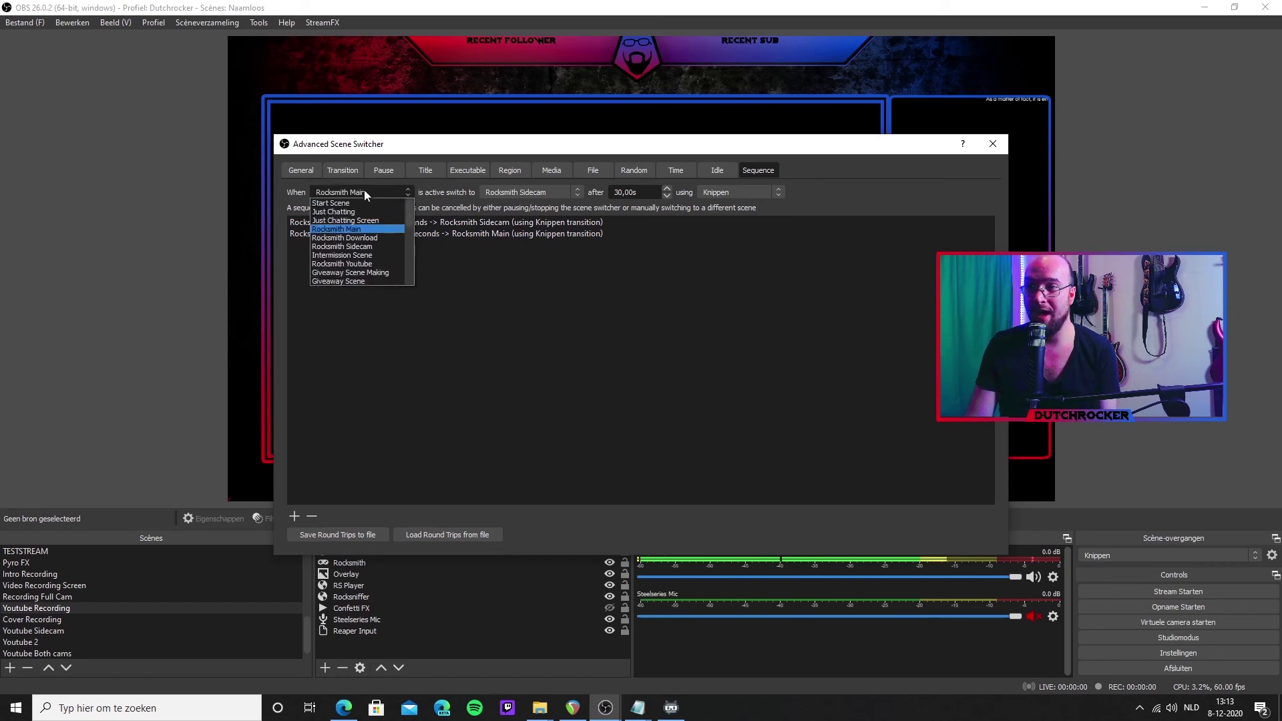
left_click(353, 247)
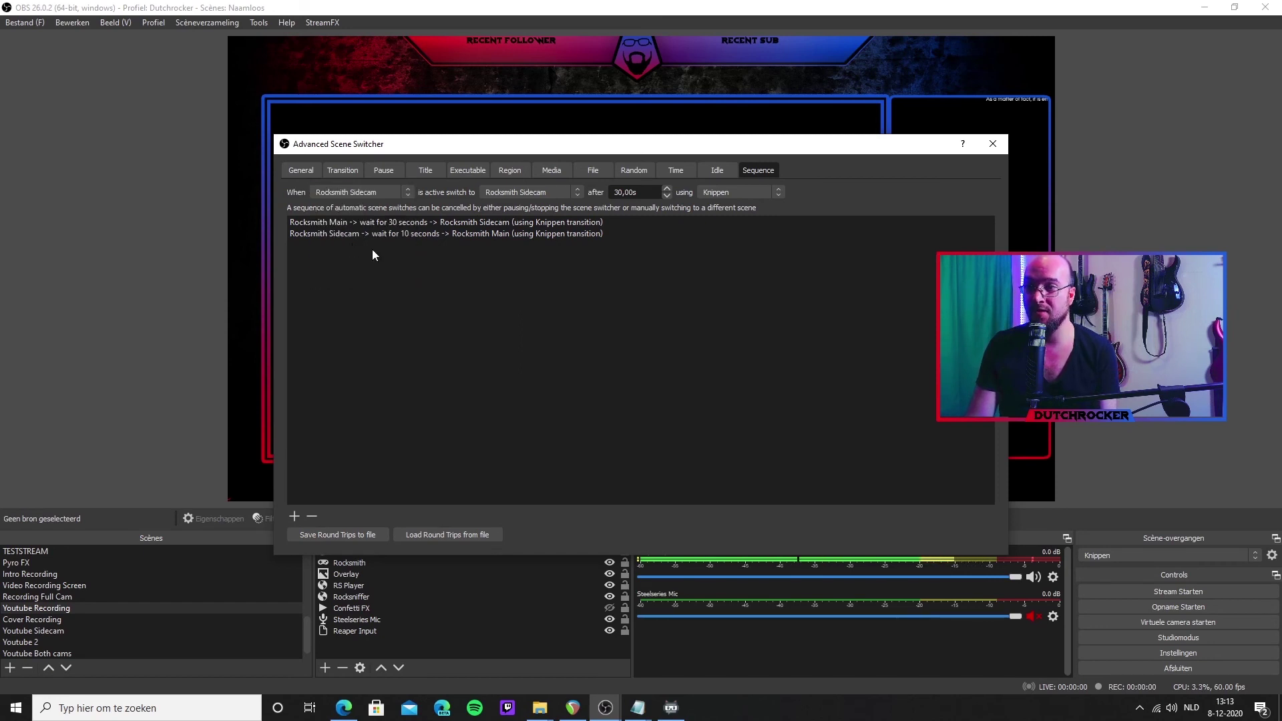
left_click(525, 192)
left_click(510, 228)
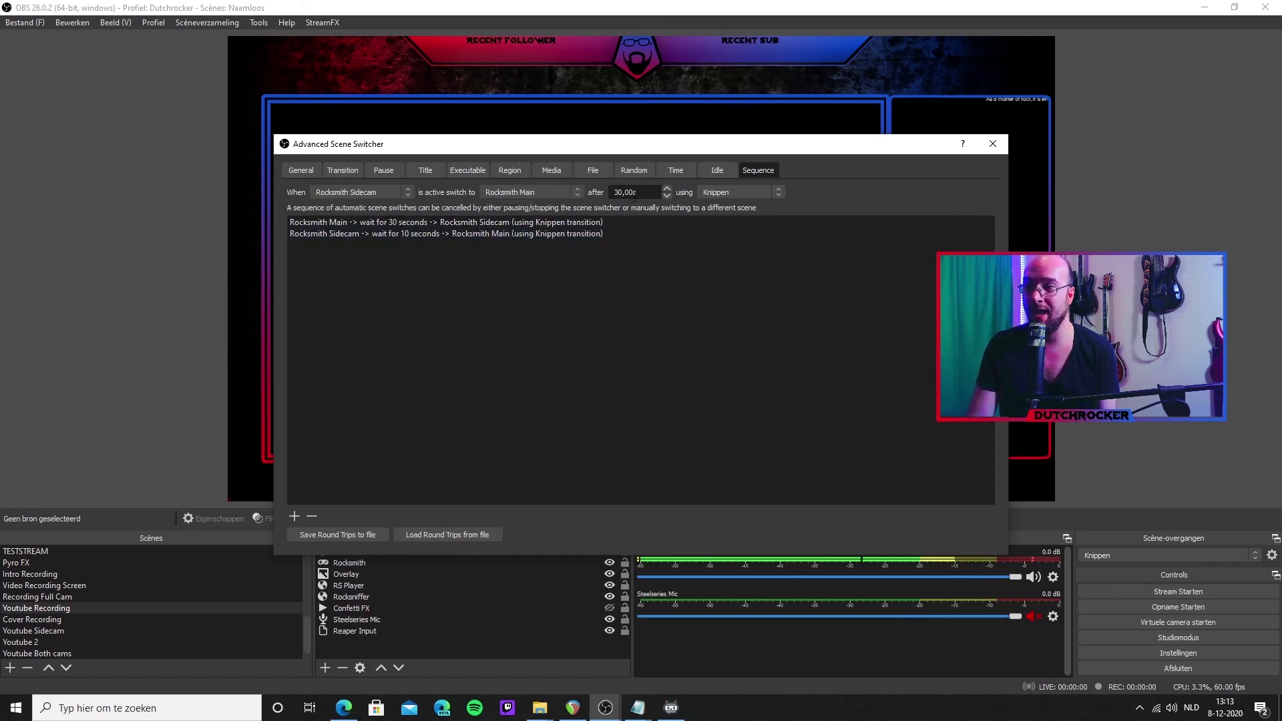
left_click_drag(635, 193, 567, 187)
type("10s")
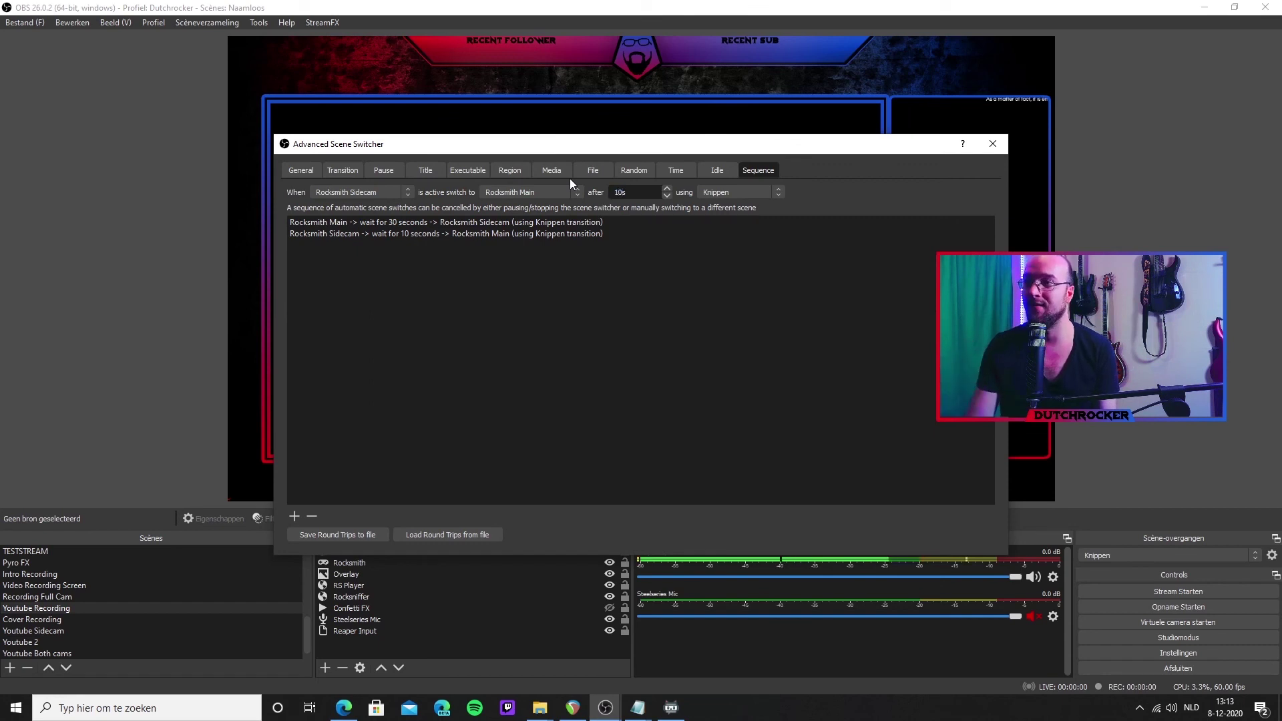